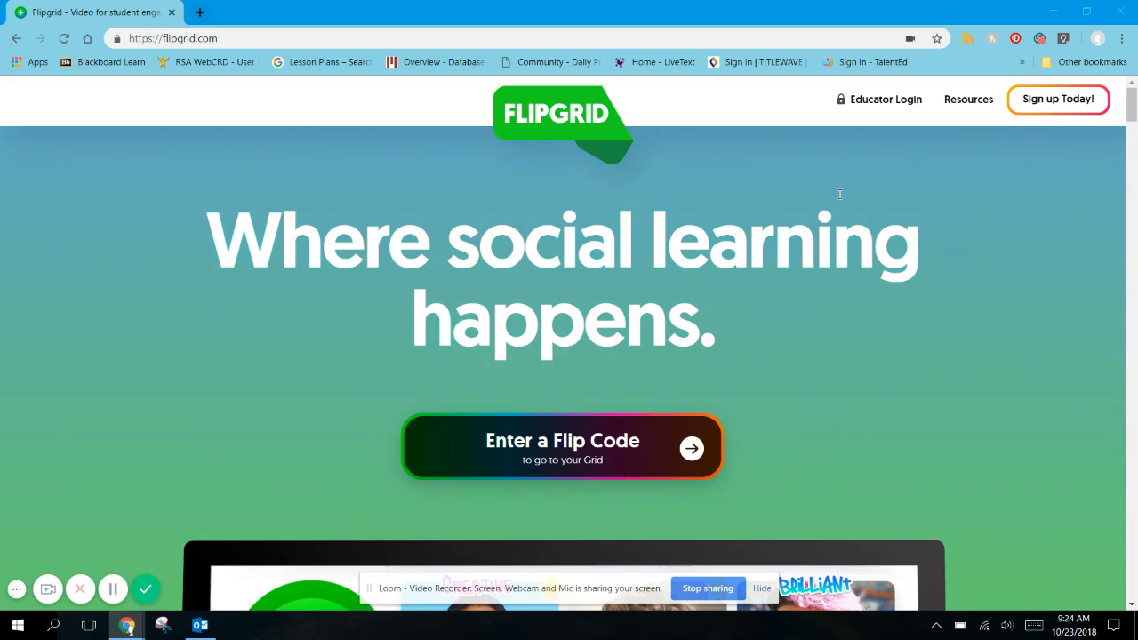
# - Log in as an educator through Google, using the school account and its saved account password
pyautogui.click(881, 100)
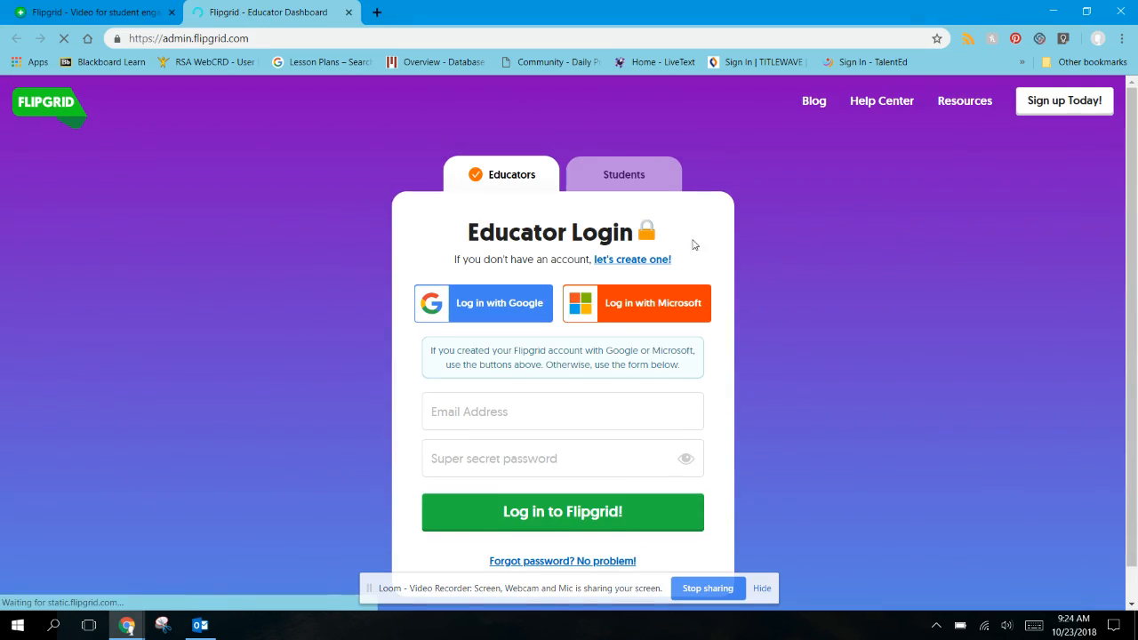
pyautogui.click(490, 304)
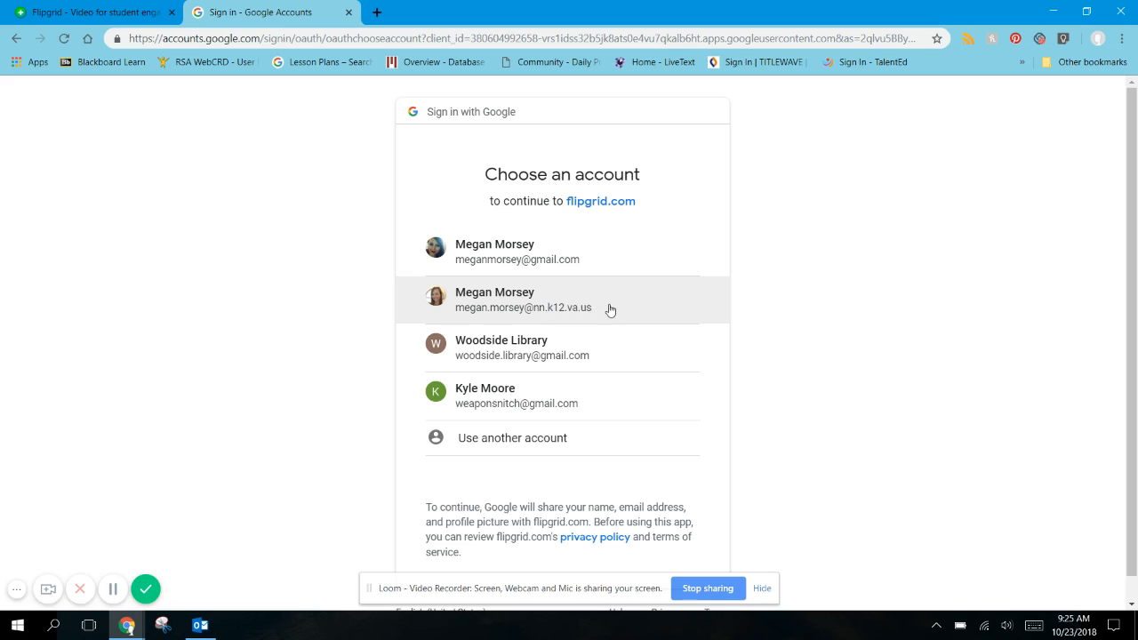
pyautogui.click(610, 310)
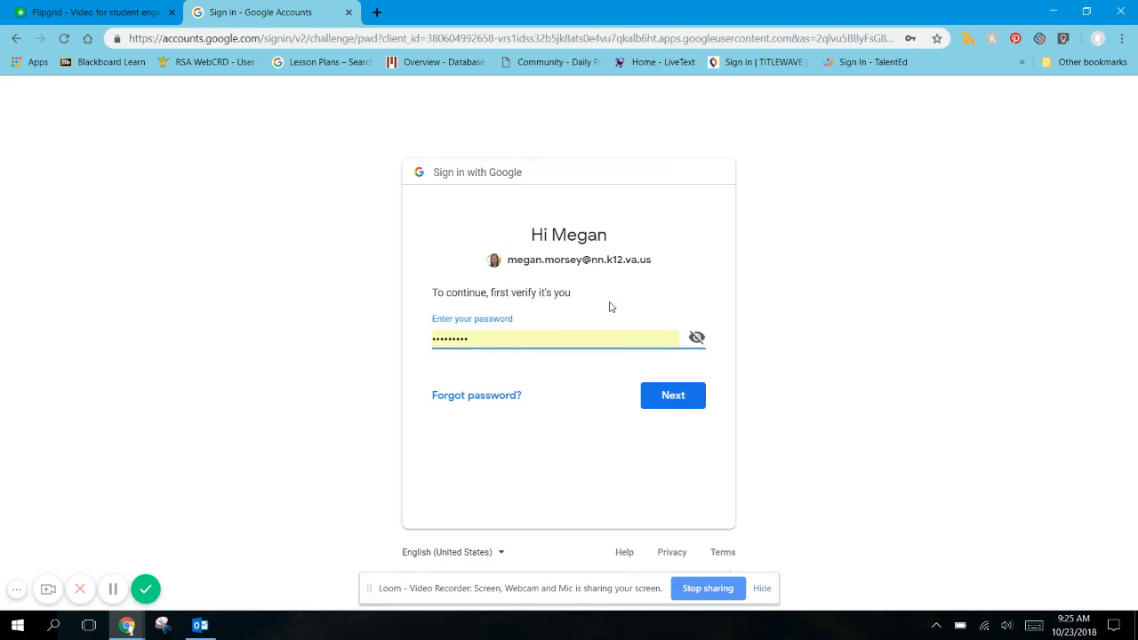
pyautogui.click(674, 398)
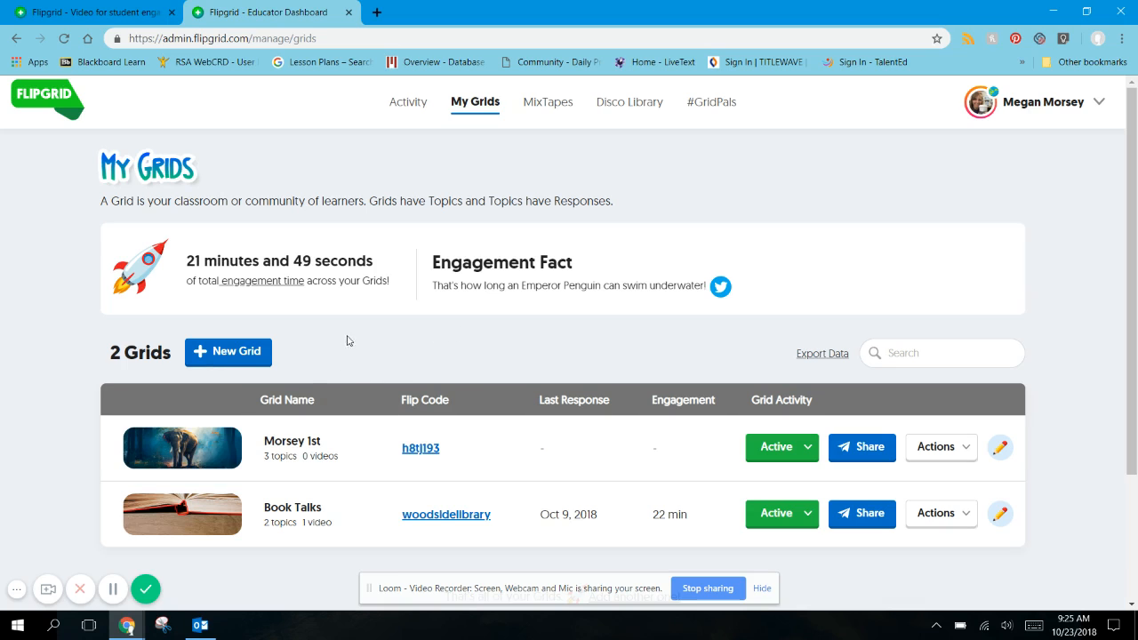
# - Start a new grid with the School Email Domain community type and name it with the teacher's surname followed by "2nd"
pyautogui.click(227, 351)
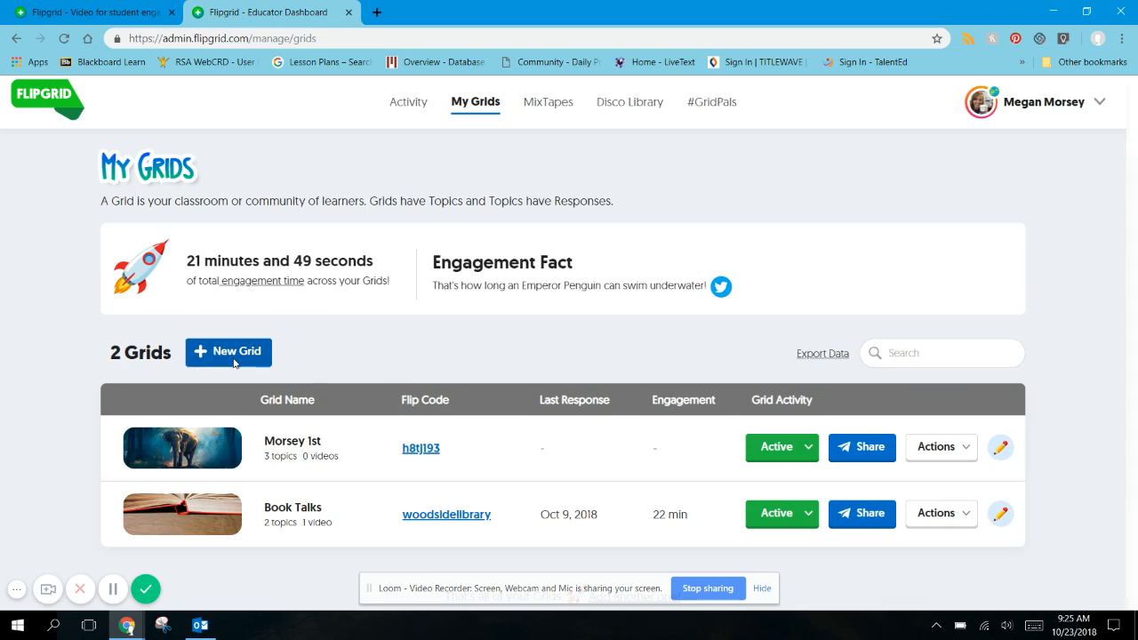
pyautogui.click(681, 269)
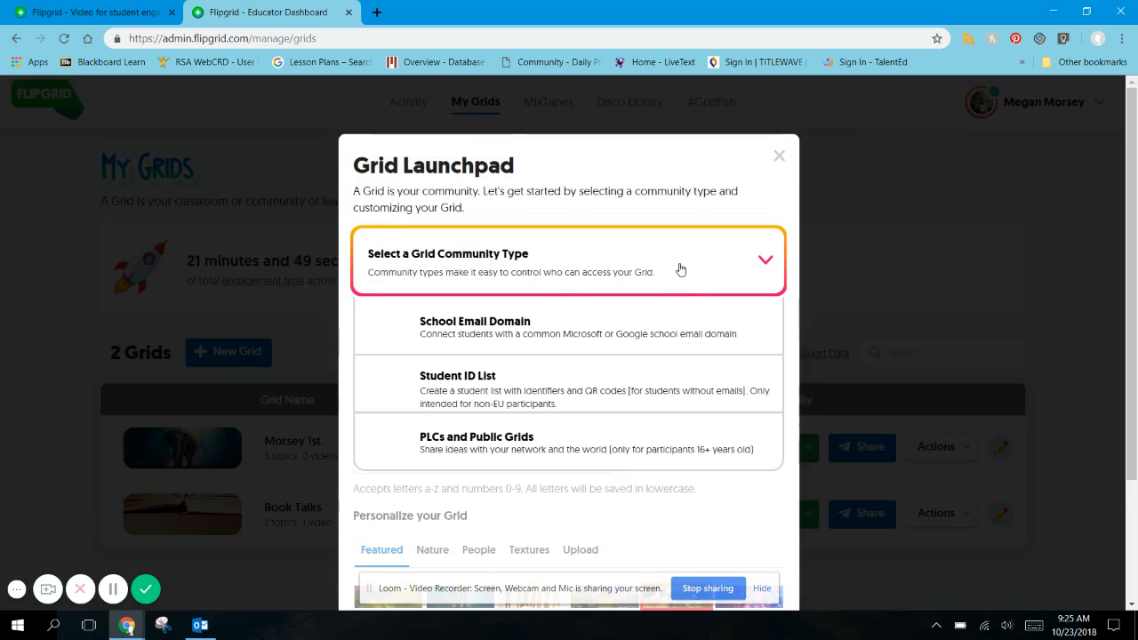
pyautogui.click(600, 333)
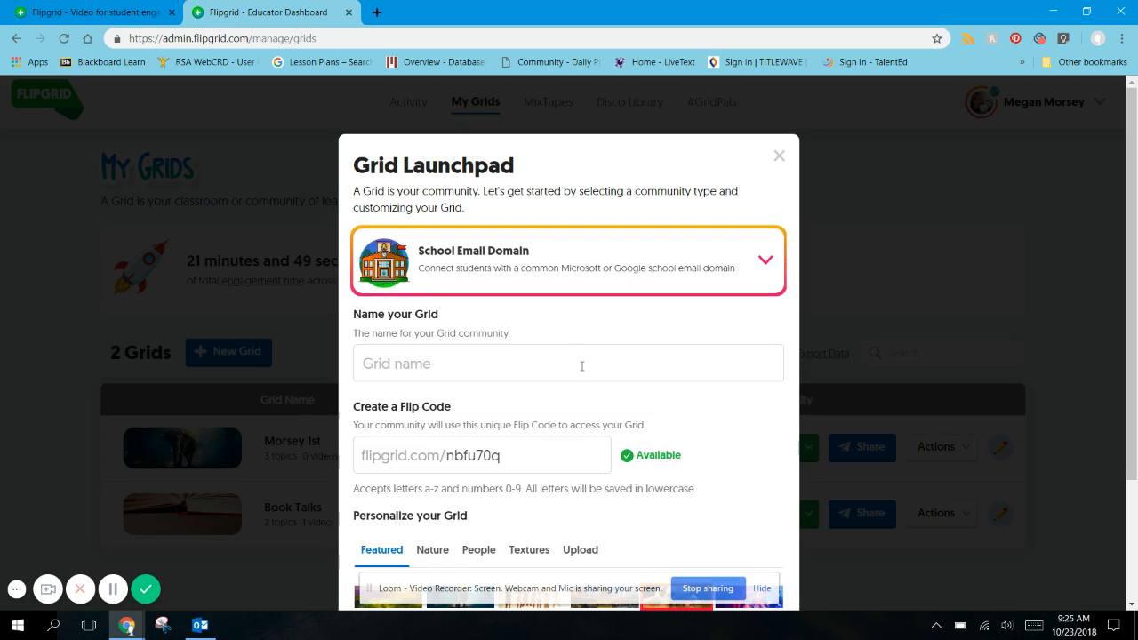
pyautogui.click(582, 366)
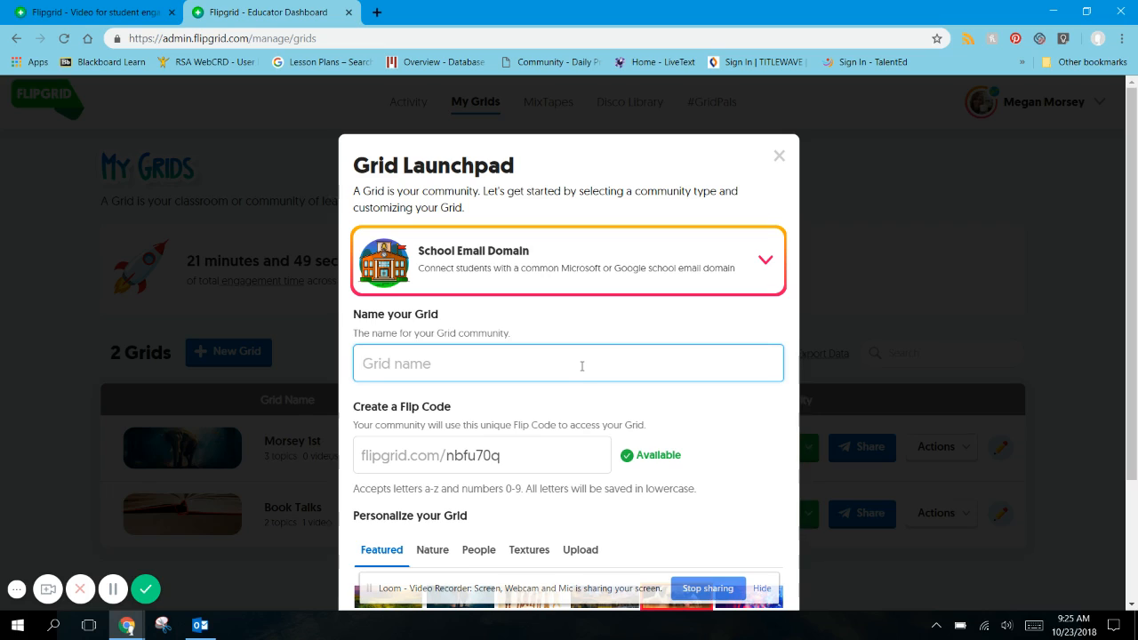
pyautogui.write('Morsey 2')
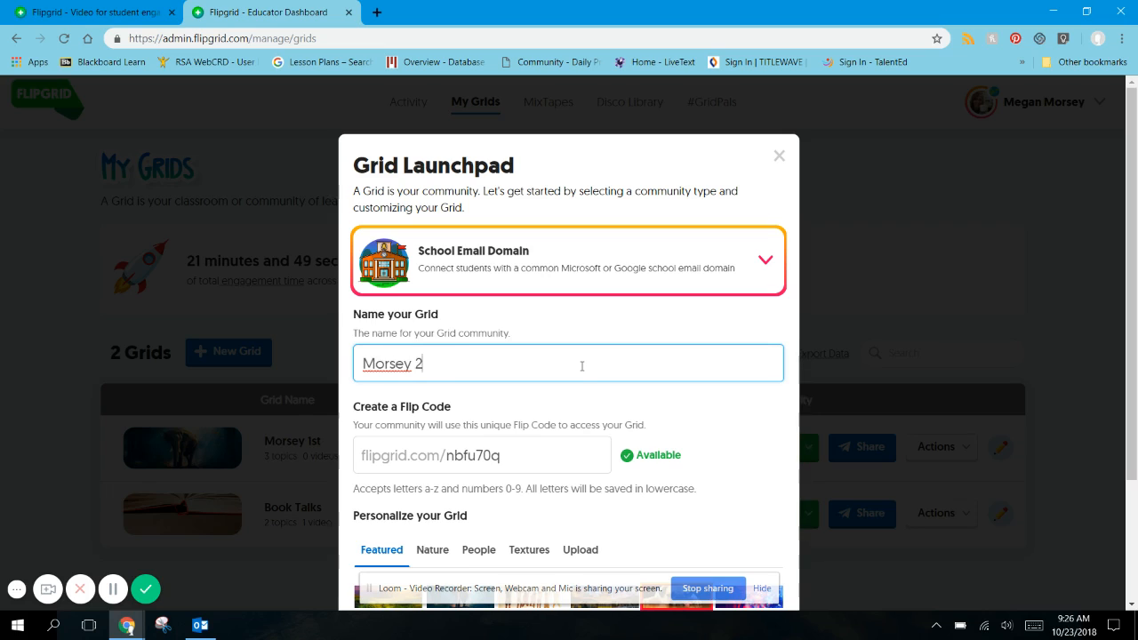
pyautogui.write('nd')
# - Choose the penguin picture from the Nature images as the grid's cover and continue to the email domain setup
pyautogui.scroll(-1, 695, 429)
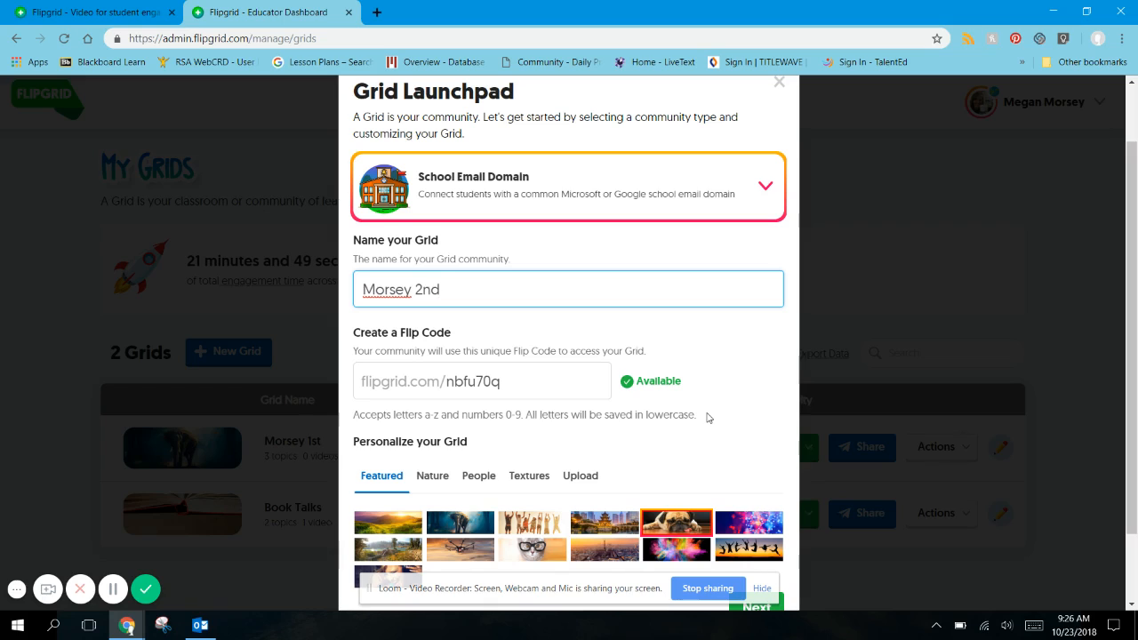
pyautogui.scroll(-1, 709, 418)
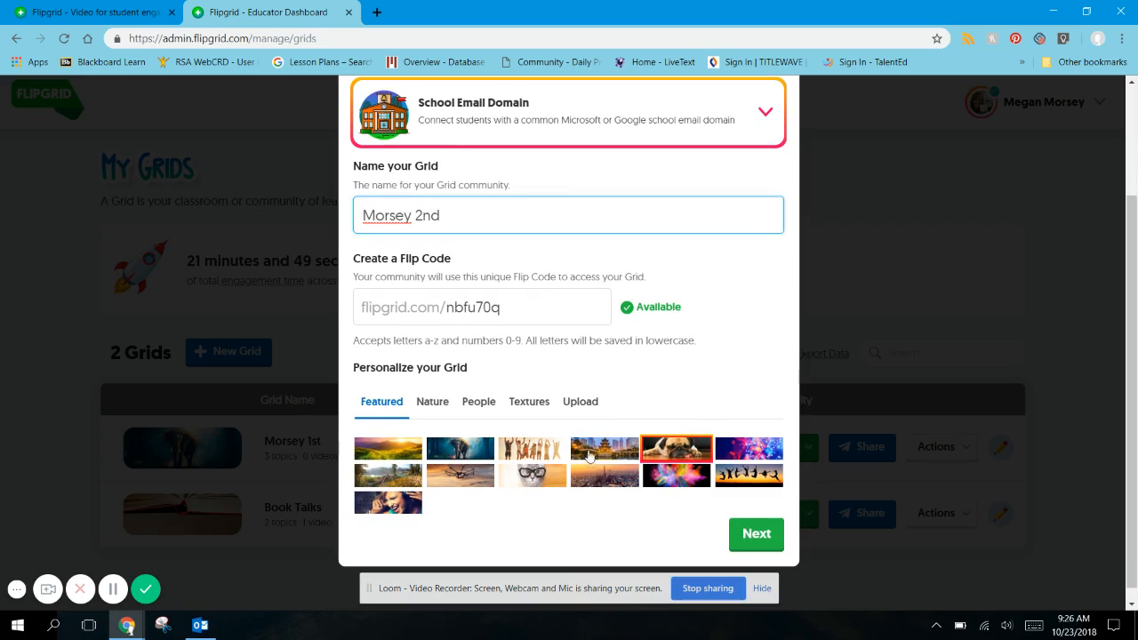
pyautogui.click(480, 408)
pyautogui.click(434, 408)
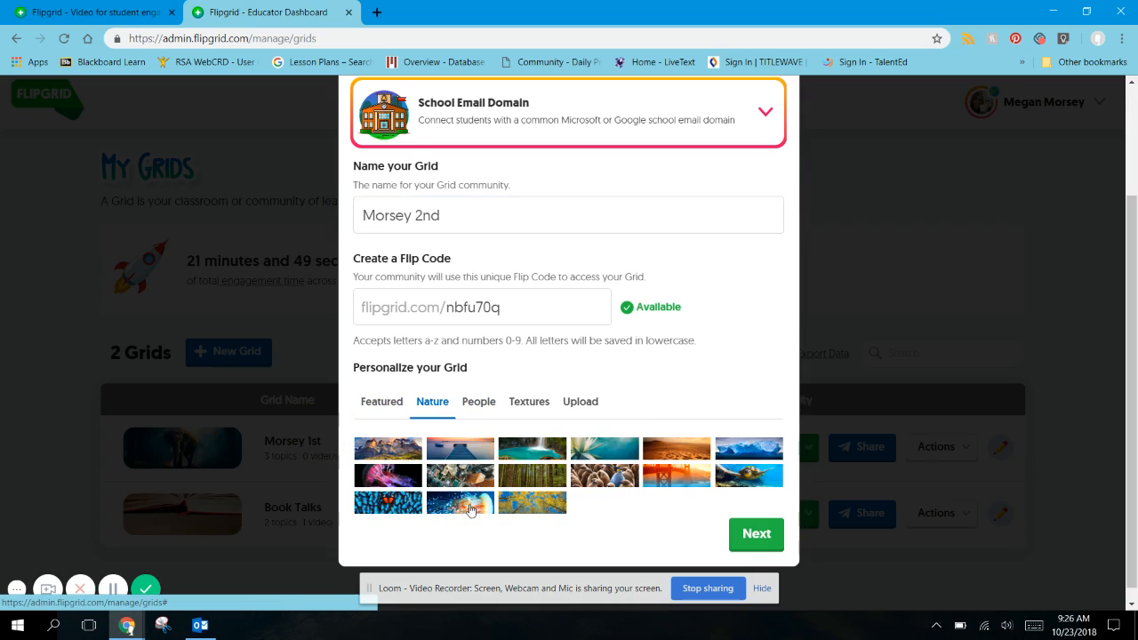
pyautogui.click(607, 476)
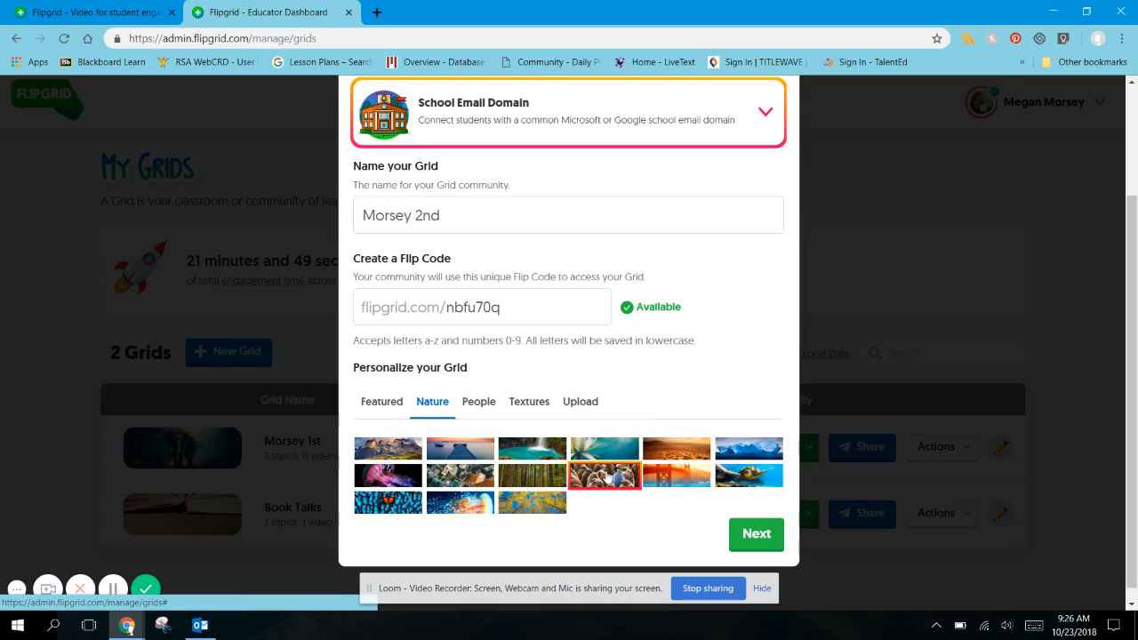
pyautogui.click(753, 538)
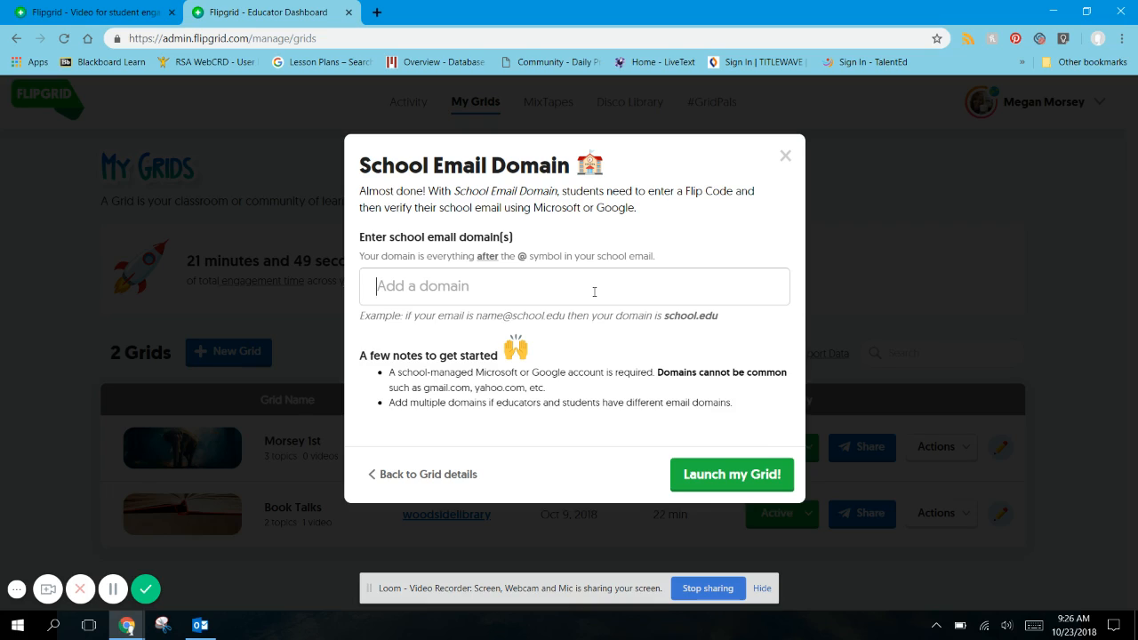
# - Add the school email domains nn.k12.va.us and nnschools.org, and launch the grid through to its details page
pyautogui.write('@nn.k12.va.us')
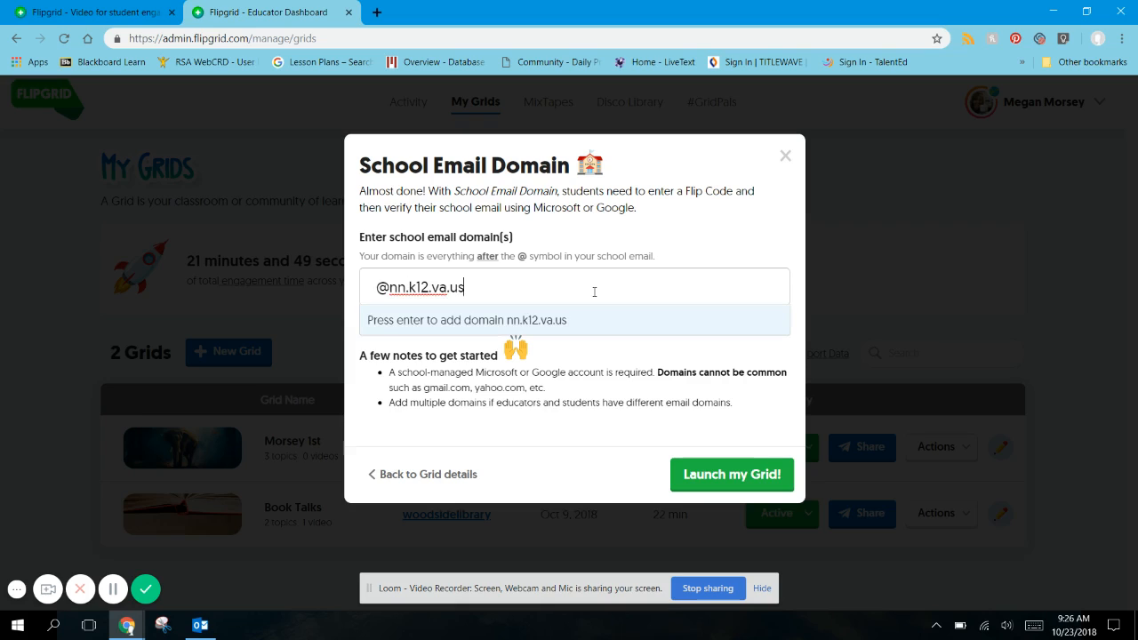
pyautogui.press('Return')
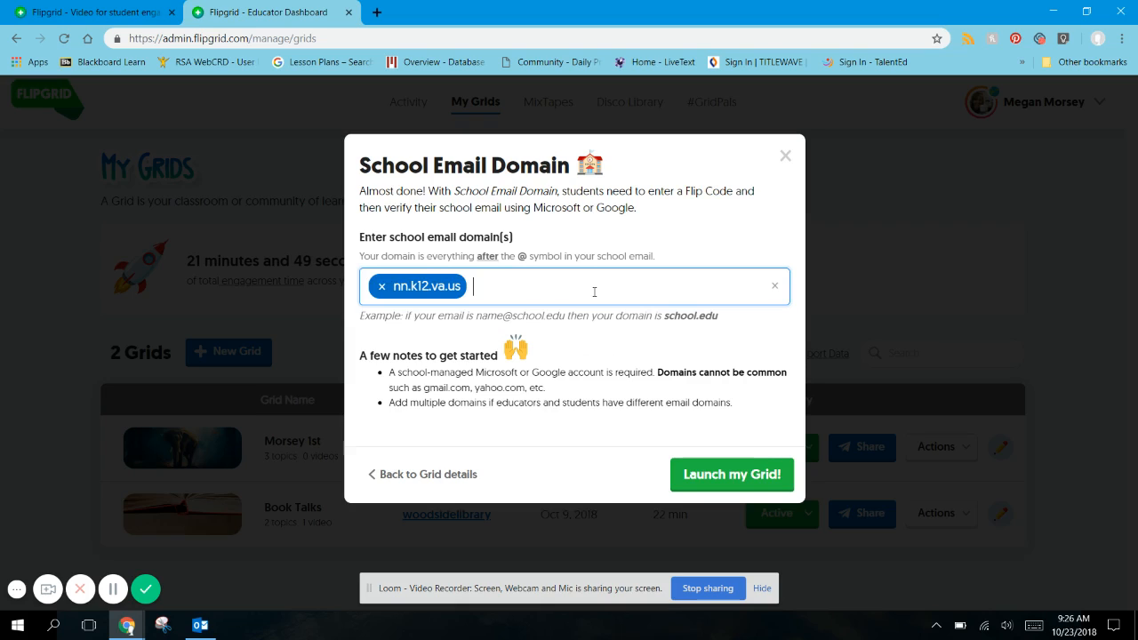
pyautogui.write('@')
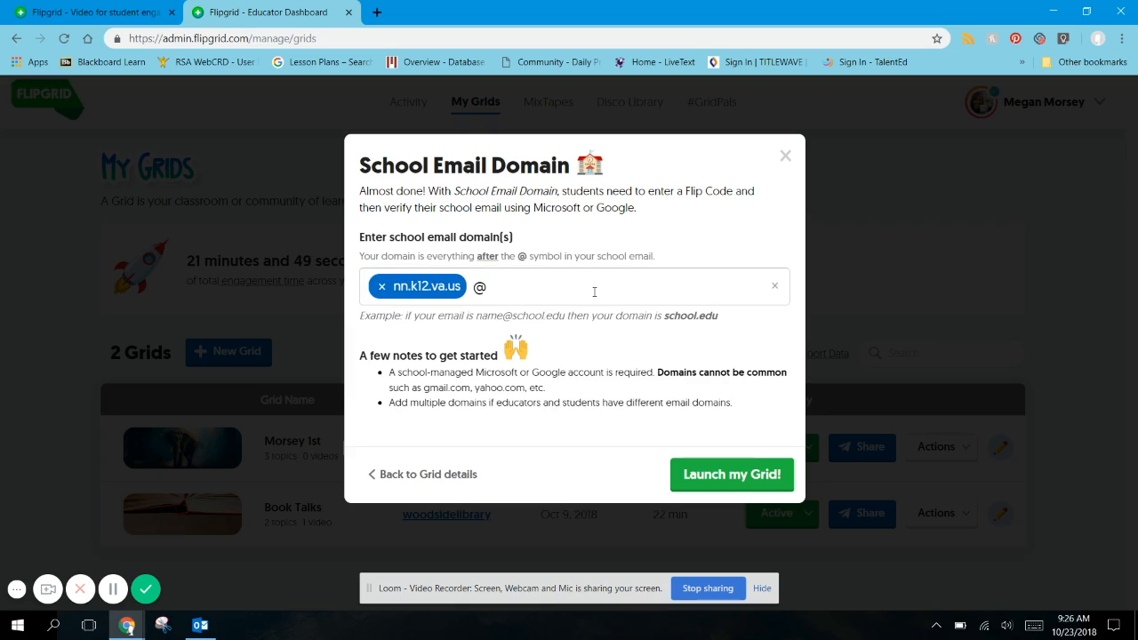
pyautogui.write('nnschooo')
pyautogui.press('BackSpace')
pyautogui.write('ls.org')
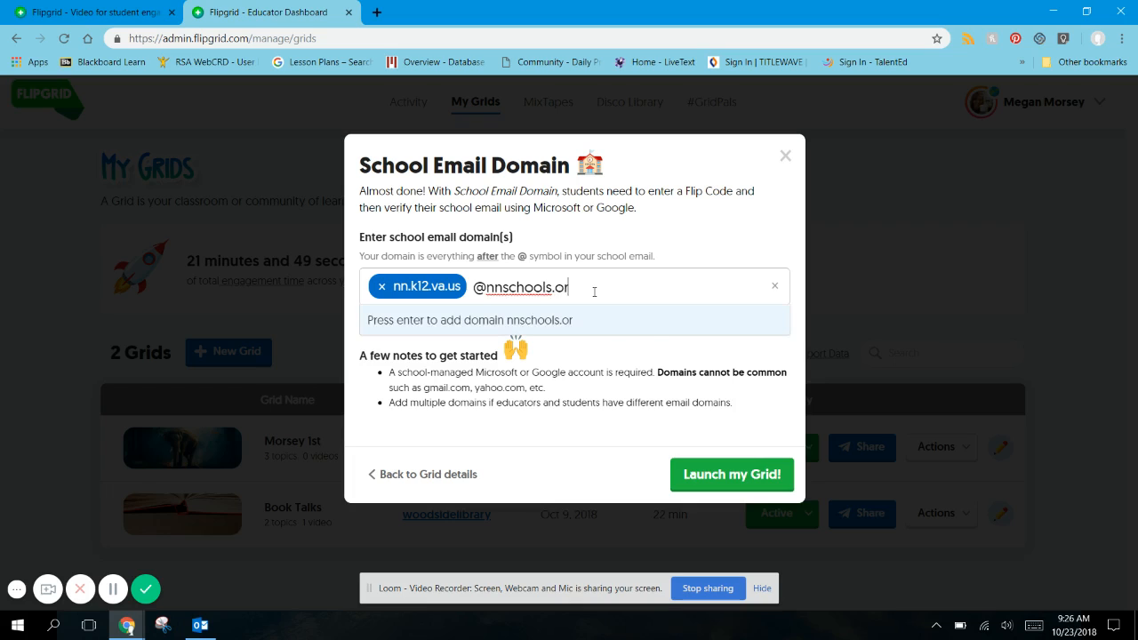
pyautogui.press('Return')
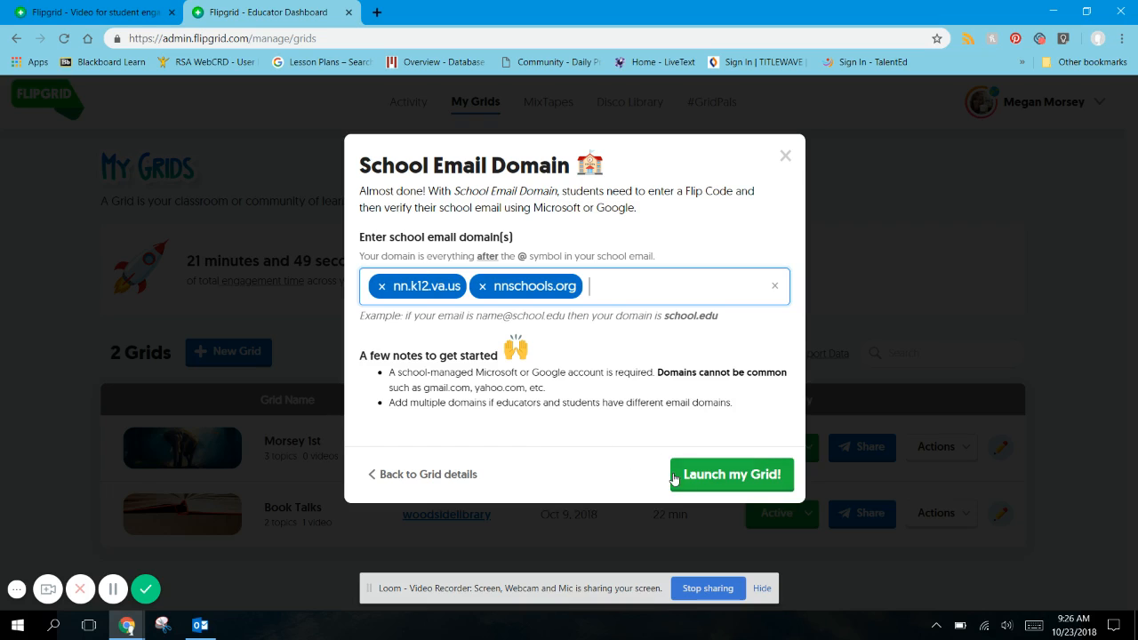
pyautogui.click(722, 477)
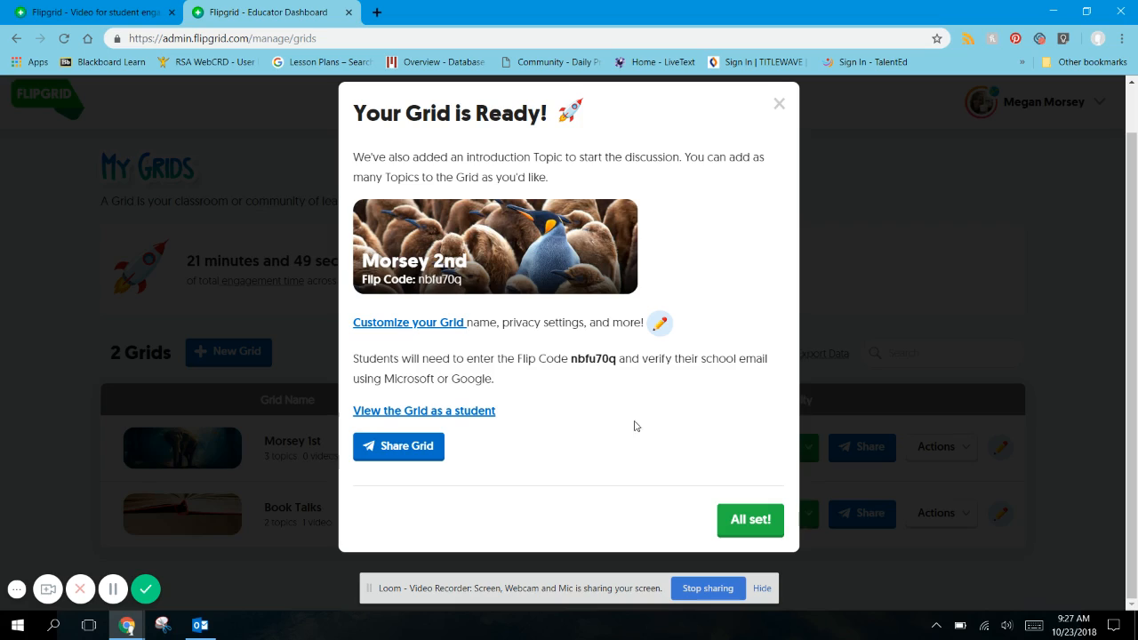
pyautogui.click(751, 523)
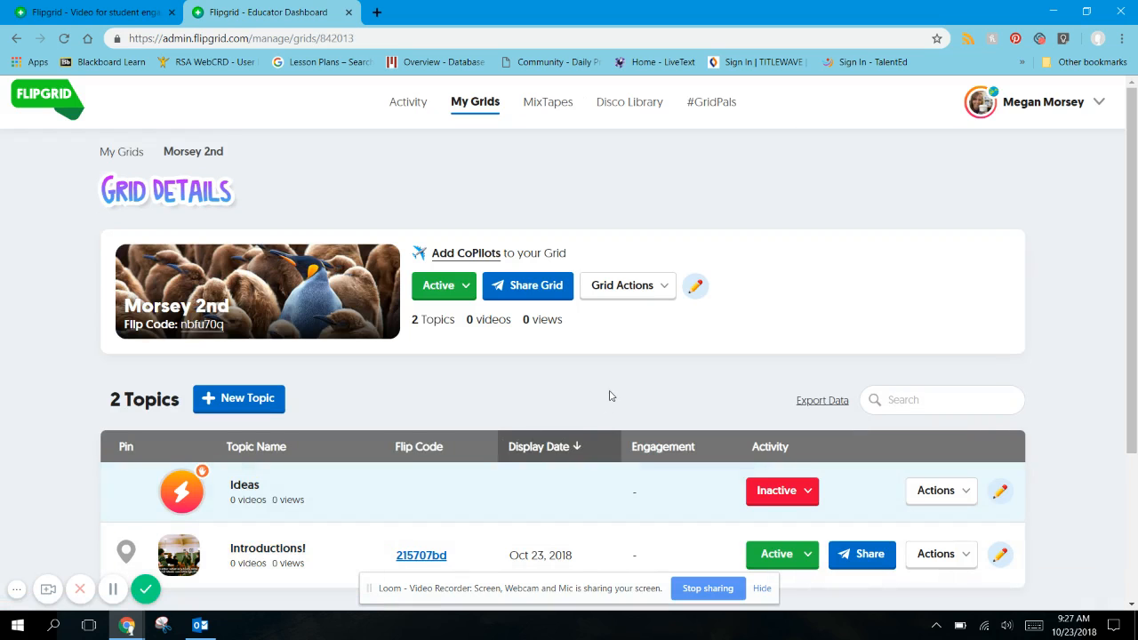
# - Set the Introductions! topic's status to Inactive
pyautogui.scroll(-1, 611, 392)
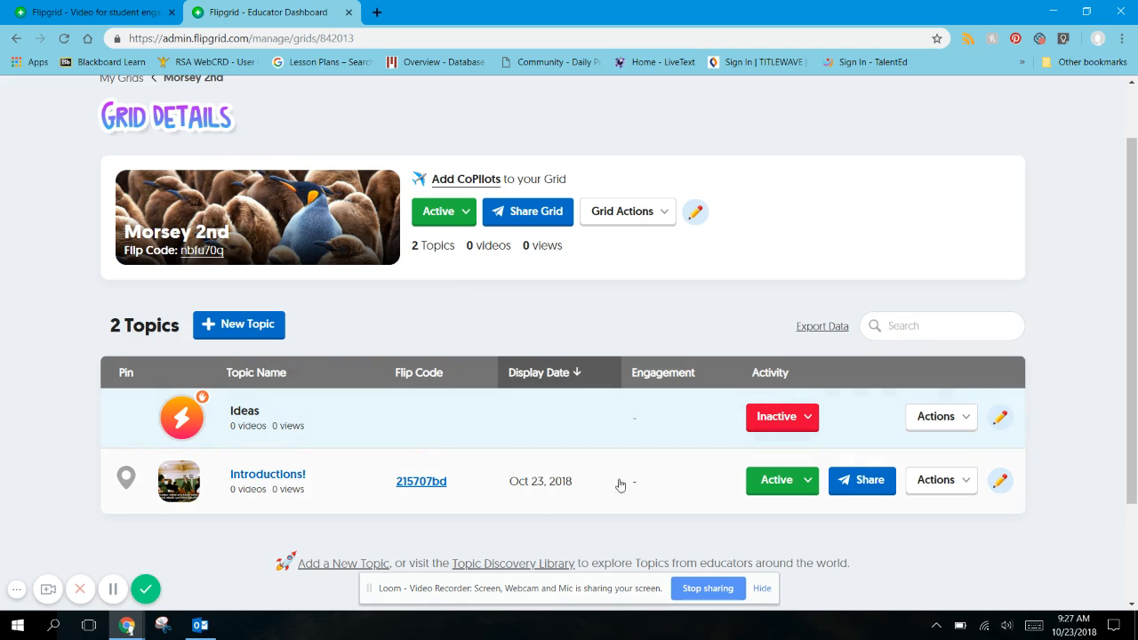
pyautogui.scroll(-2, 620, 480)
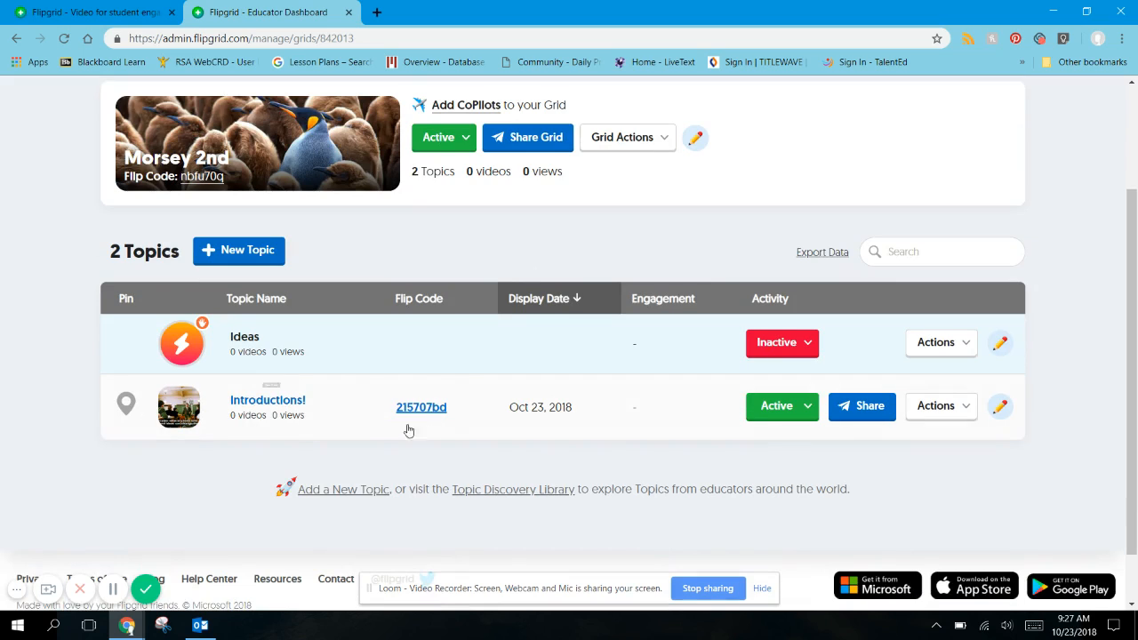
pyautogui.click(776, 411)
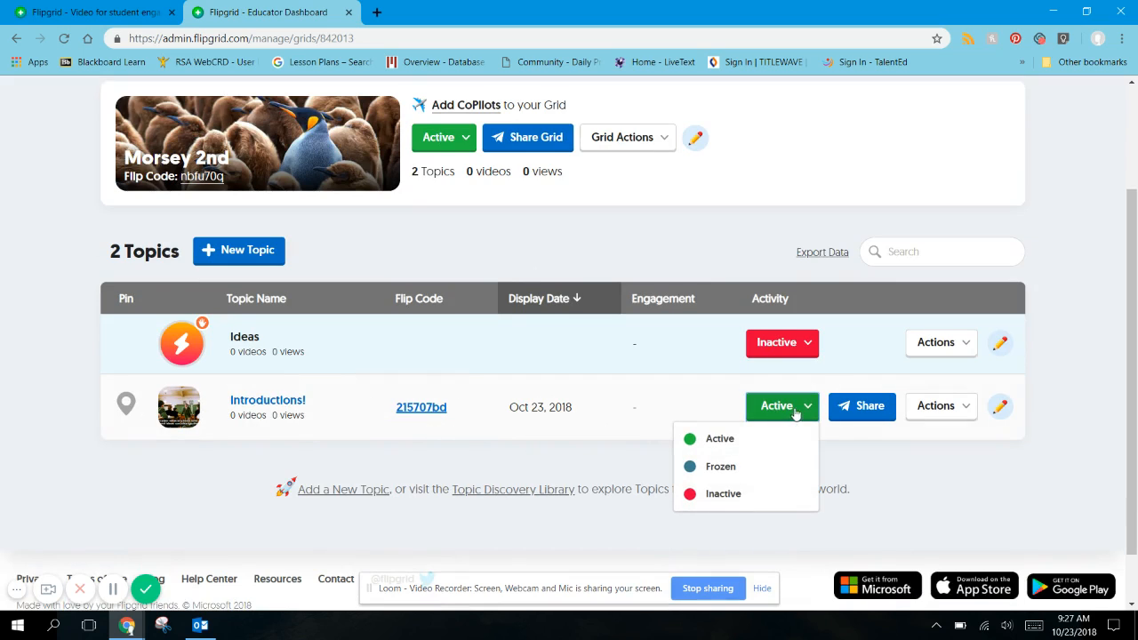
pyautogui.click(755, 493)
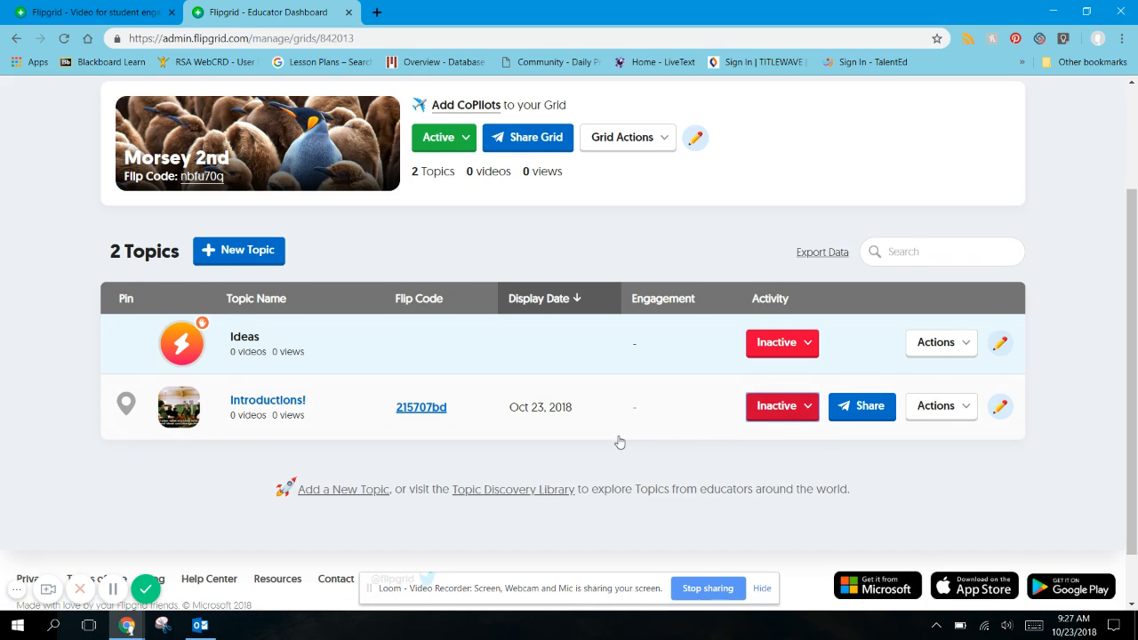
# - Start a new topic in the grid and title it "Book Talks!"
pyautogui.scroll(2, 614, 418)
pyautogui.scroll(-2, 605, 388)
pyautogui.click(248, 252)
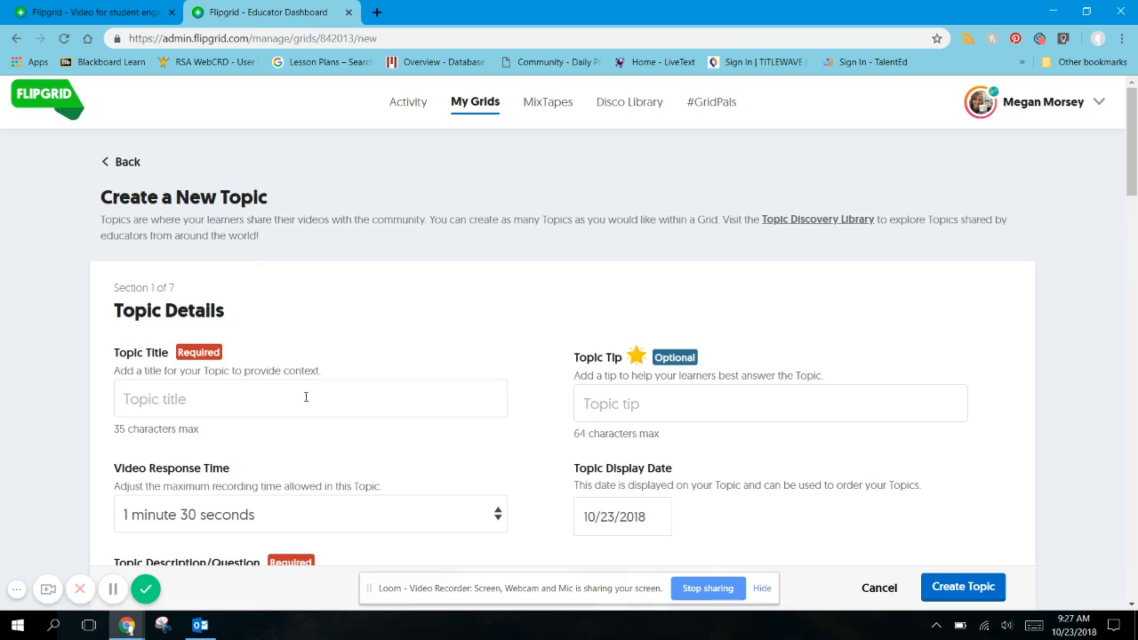
pyautogui.click(306, 398)
pyautogui.write('Book Talks!')
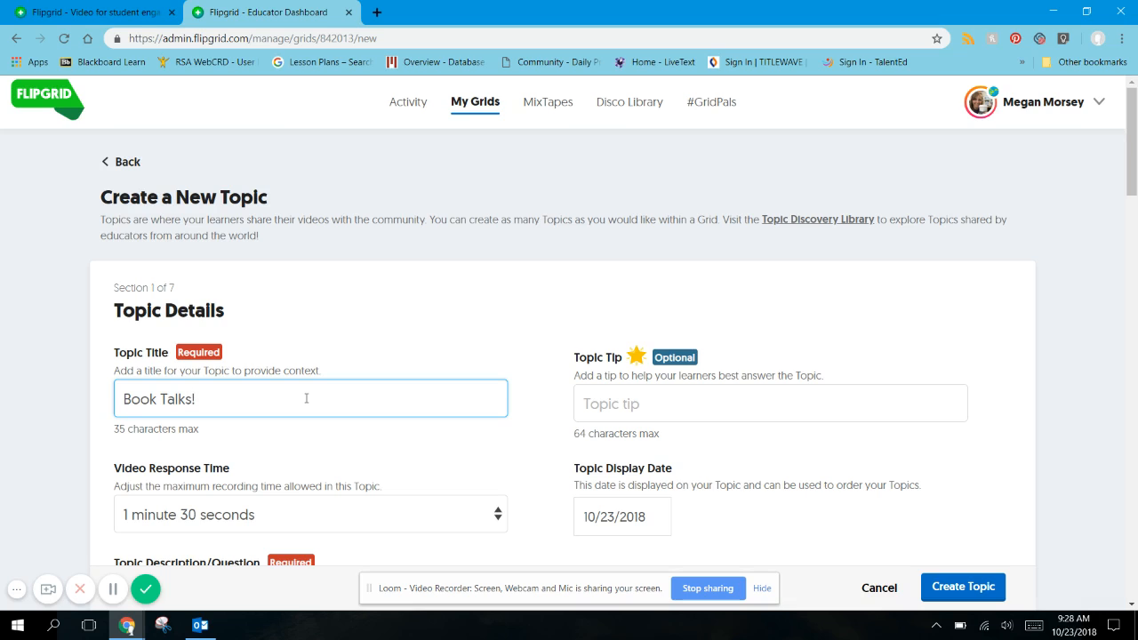
# - Add the topic tip "Sell, Don't Tell!"
pyautogui.scroll(-1, 439, 391)
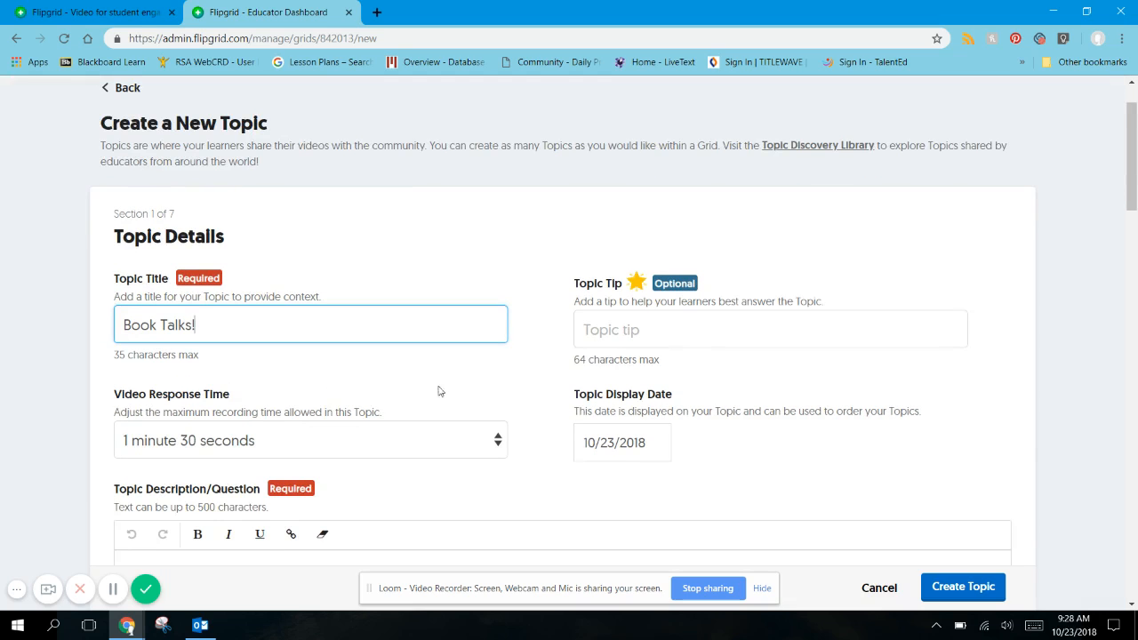
pyautogui.click(668, 334)
pyautogui.write('Se')
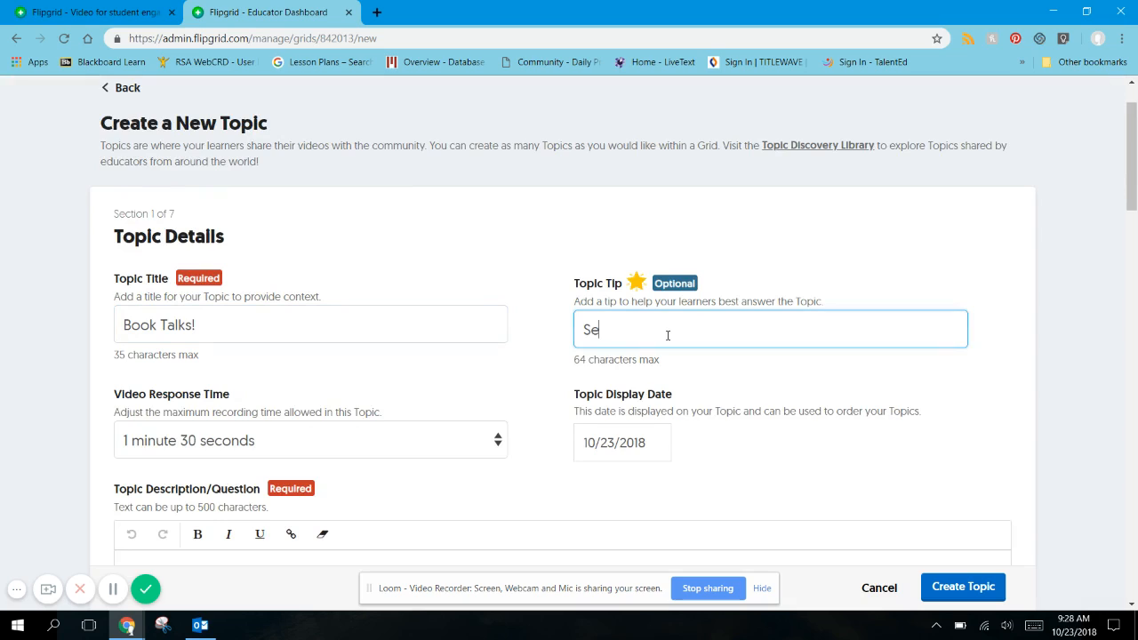
pyautogui.write("ell, Don't Tell!")
# - Set the topic's maximum video response time to 2 minutes
pyautogui.scroll(-1, 512, 369)
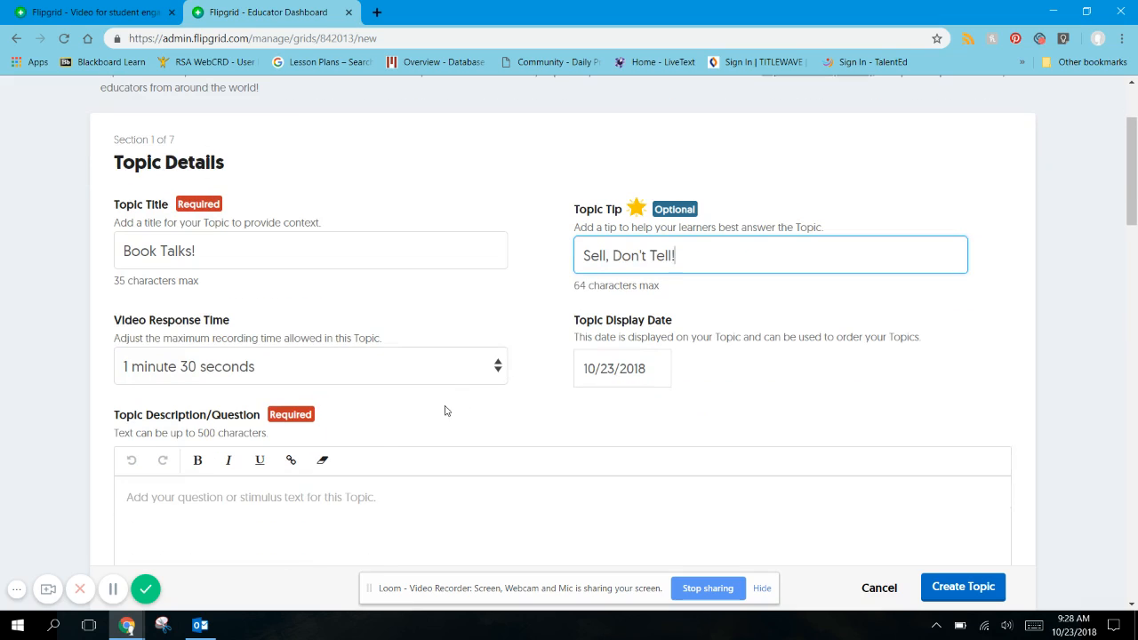
pyautogui.click(487, 375)
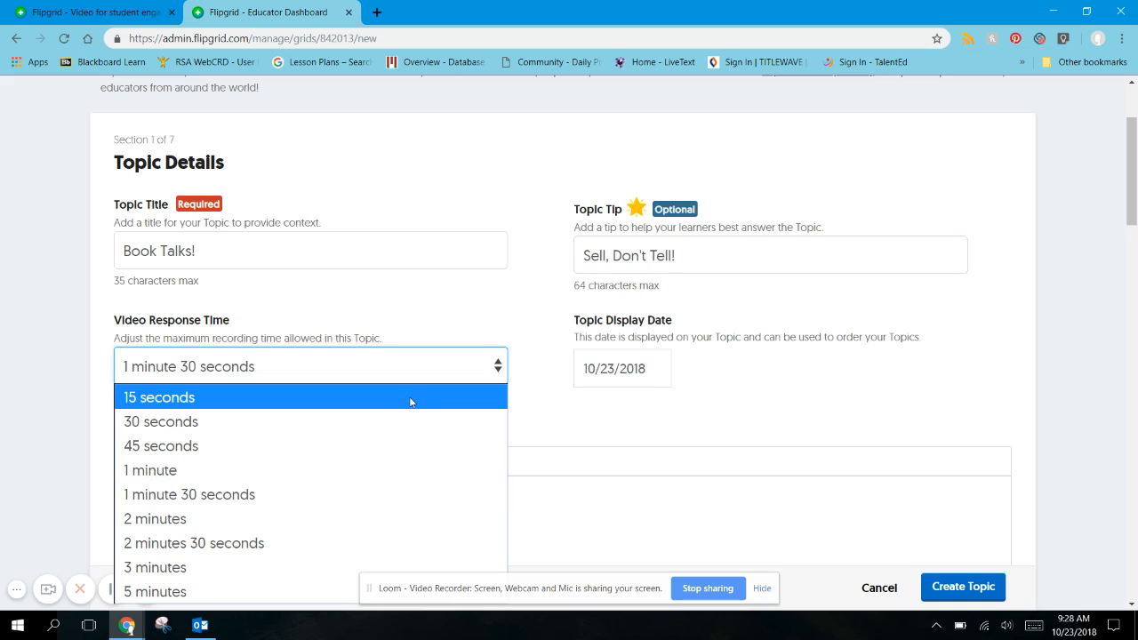
pyautogui.click(310, 498)
pyautogui.press('Down')
pyautogui.click(655, 414)
# - Enter "Book talk" as the topic description
pyautogui.scroll(-2, 656, 414)
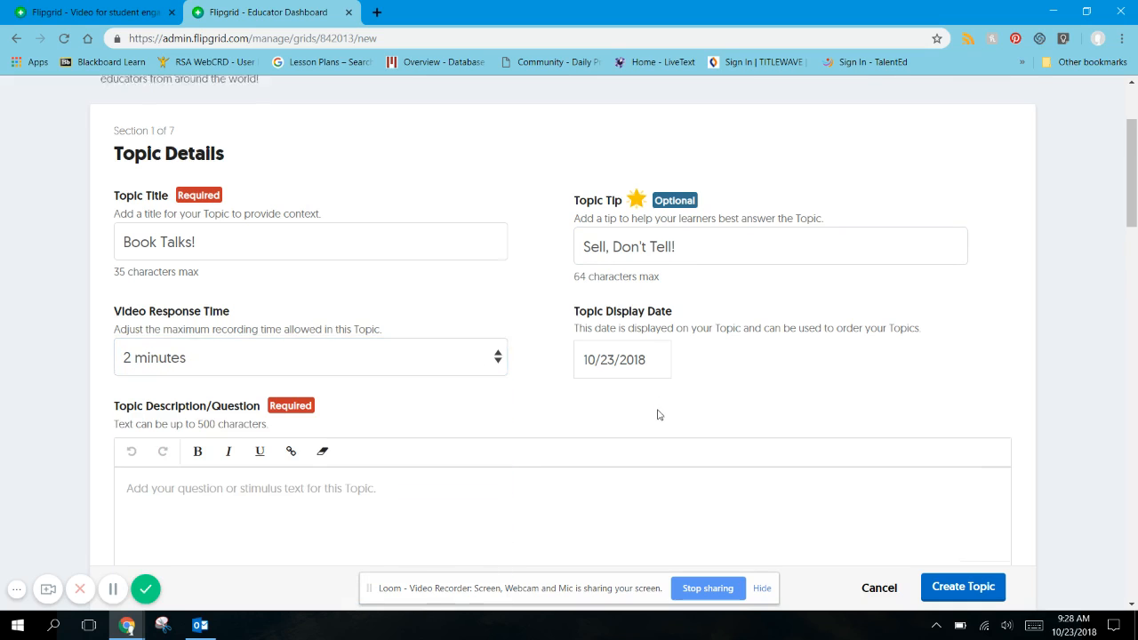
pyautogui.click(356, 345)
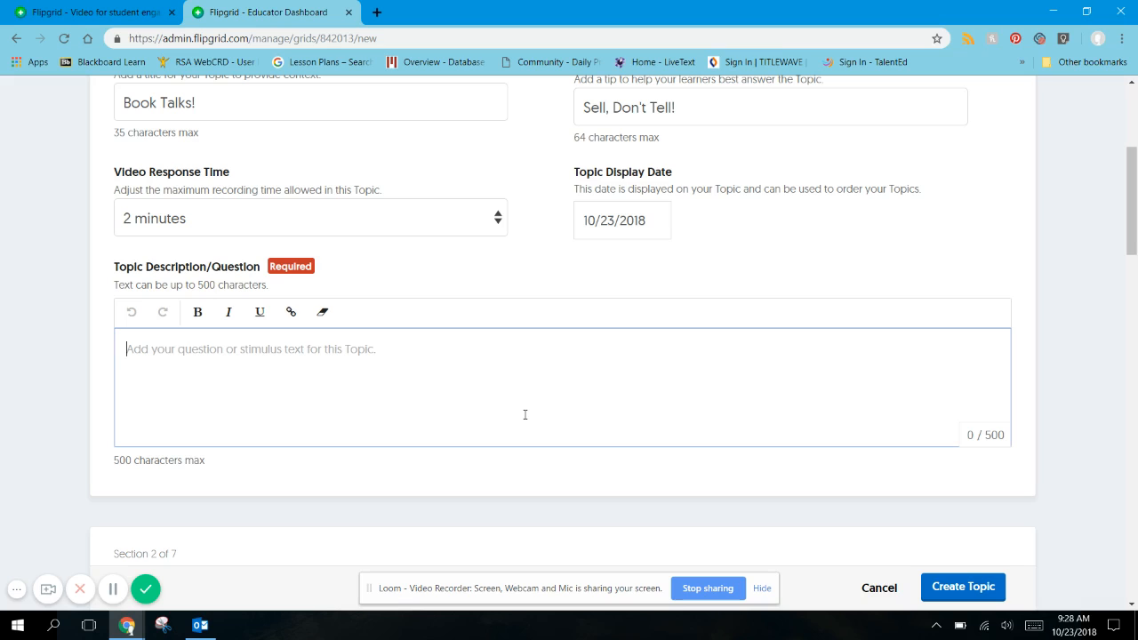
pyautogui.write('Book talk')
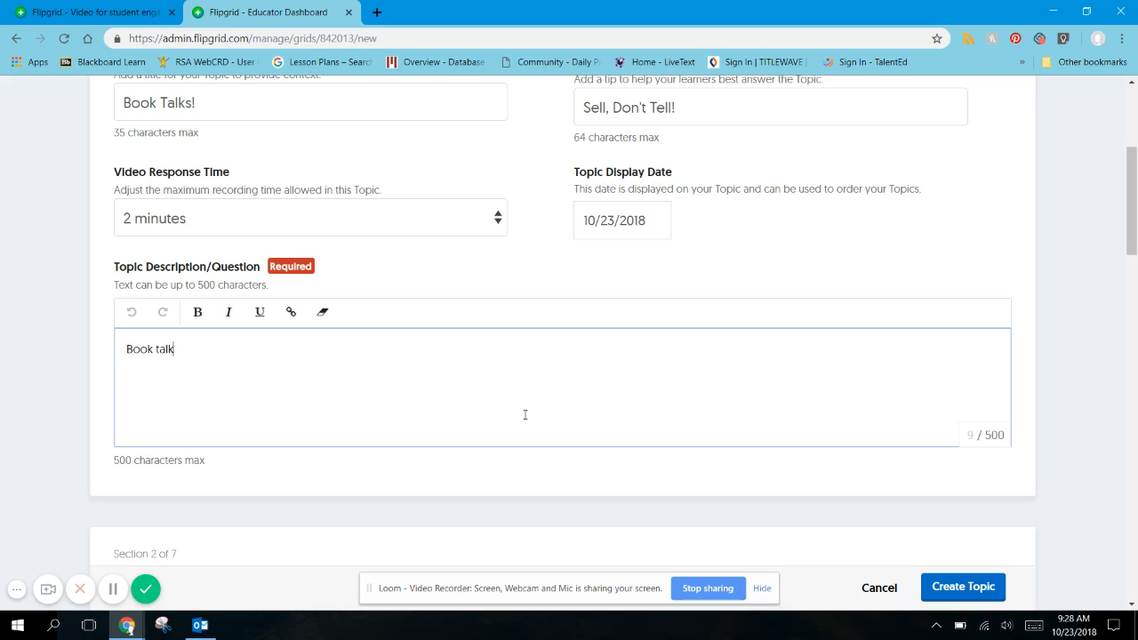
pyautogui.scroll(-3, 524, 414)
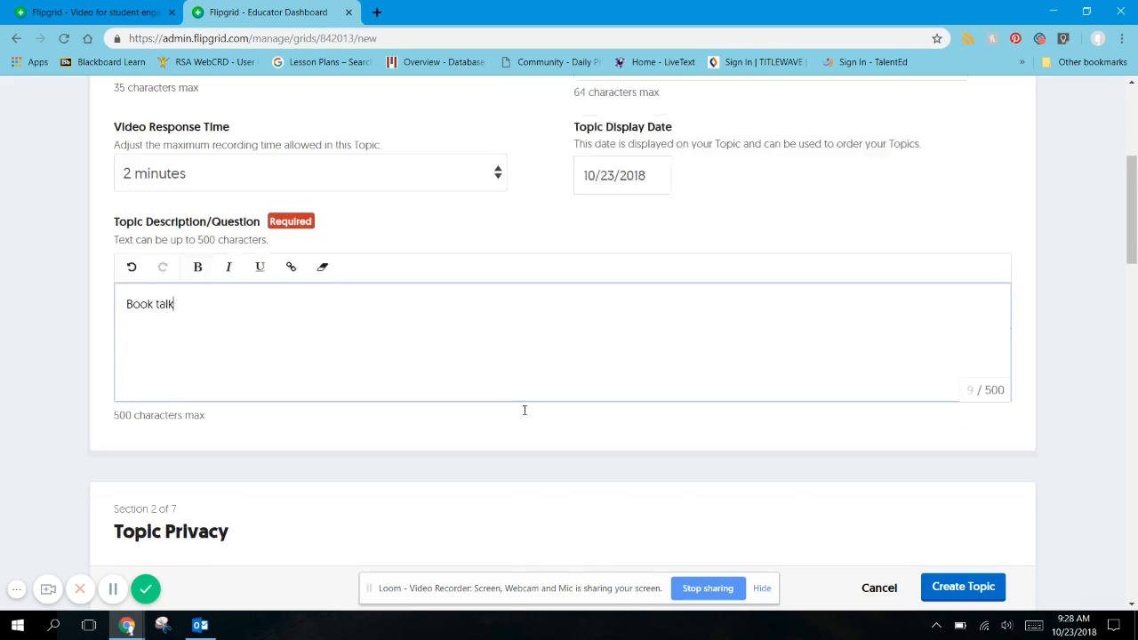
# - Review the remaining topic settings: privacy, status, resource, attachments, video features and feedback
pyautogui.scroll(-1, 523, 408)
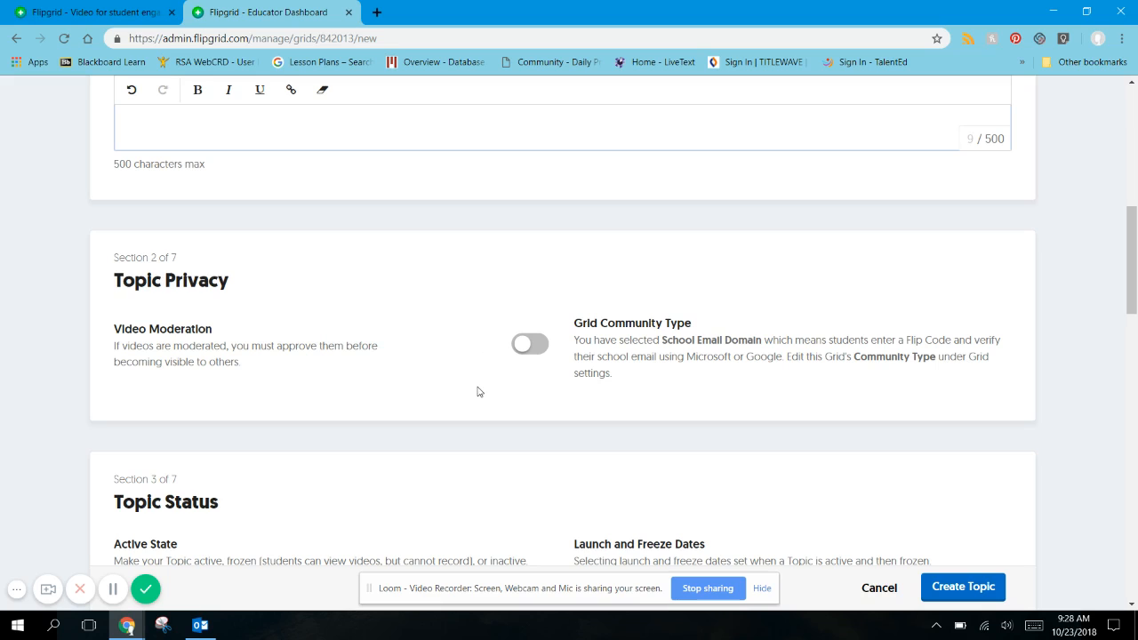
pyautogui.scroll(-2, 545, 391)
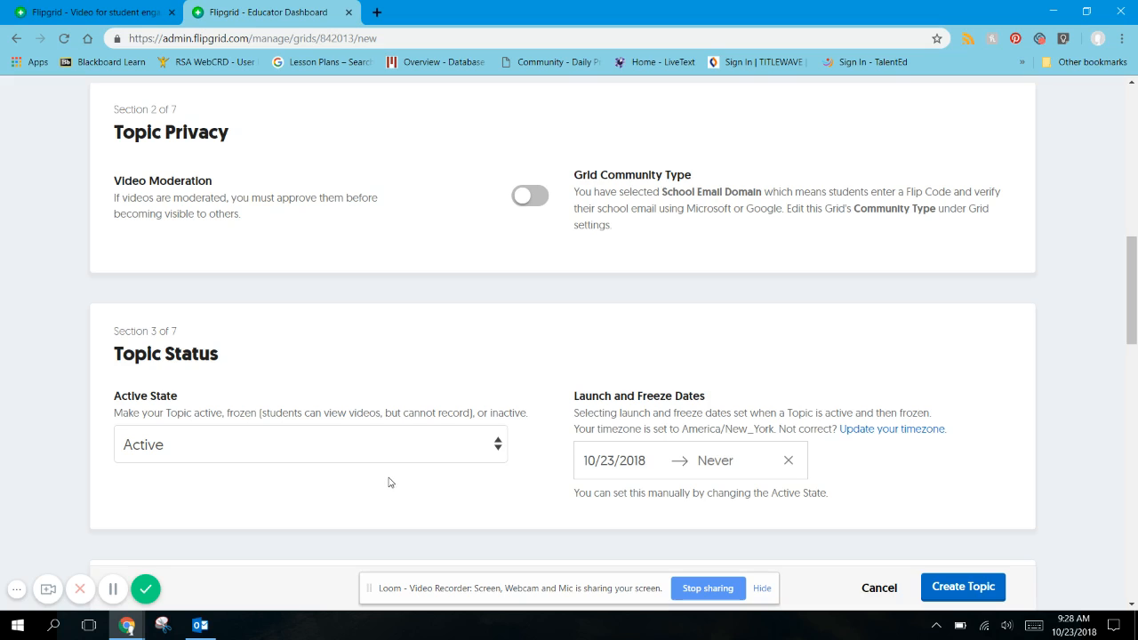
pyautogui.scroll(-1, 389, 478)
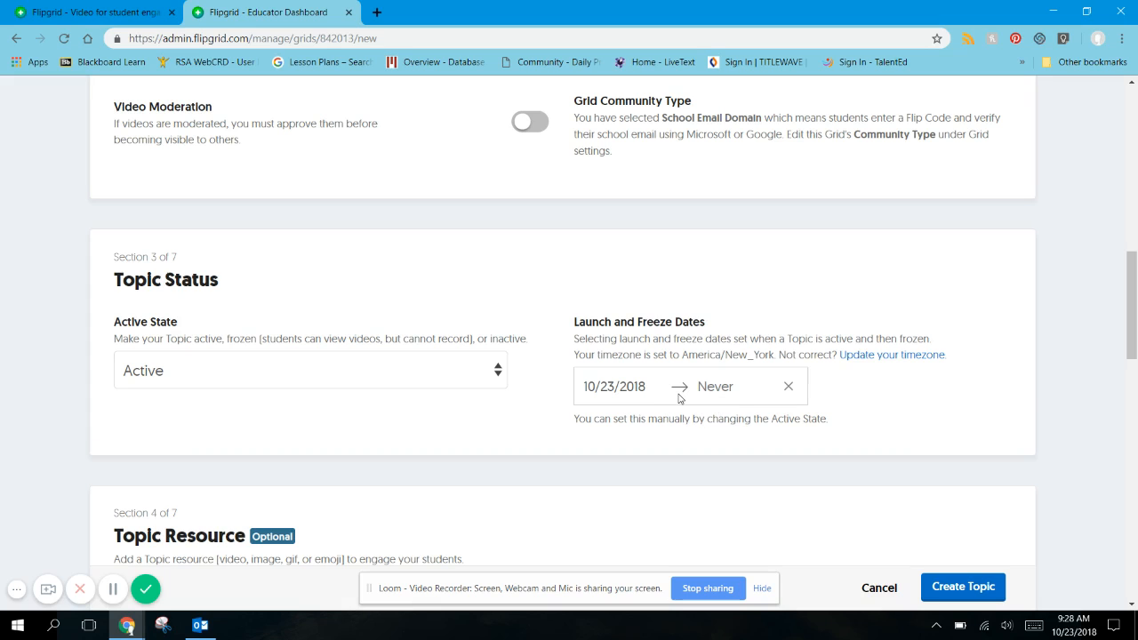
pyautogui.scroll(-3, 680, 398)
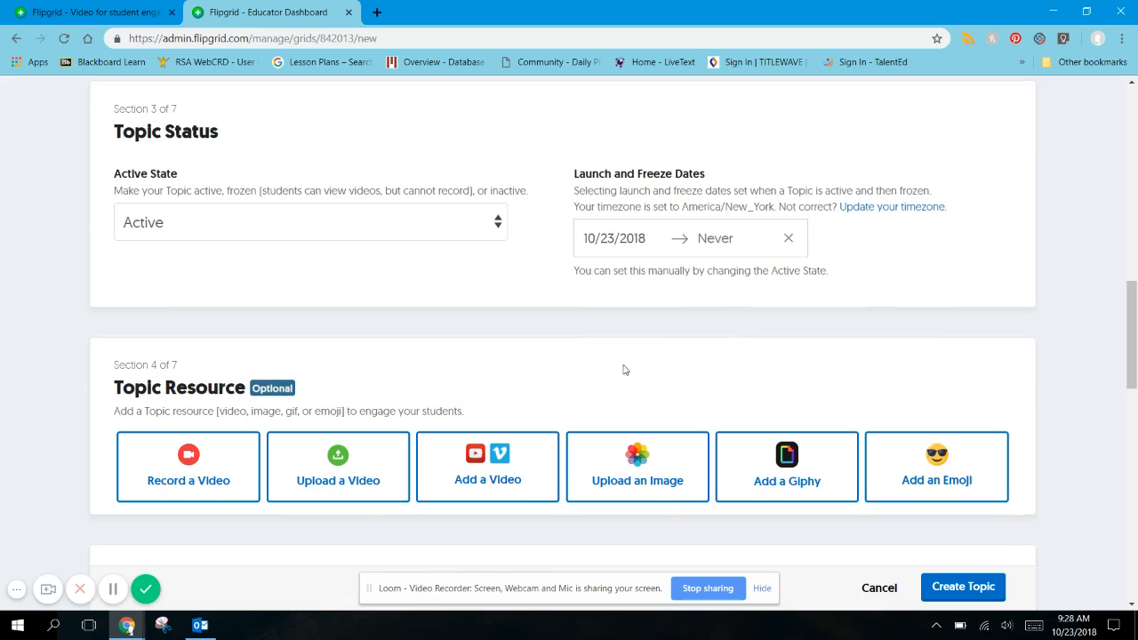
pyautogui.scroll(-1, 614, 365)
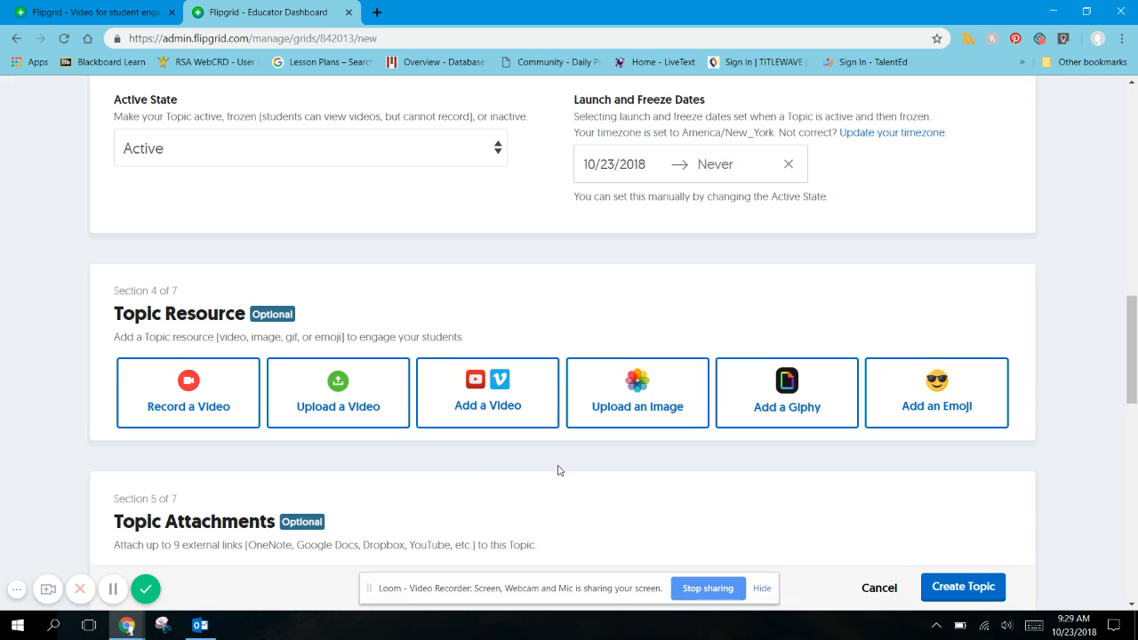
pyautogui.scroll(-1, 561, 466)
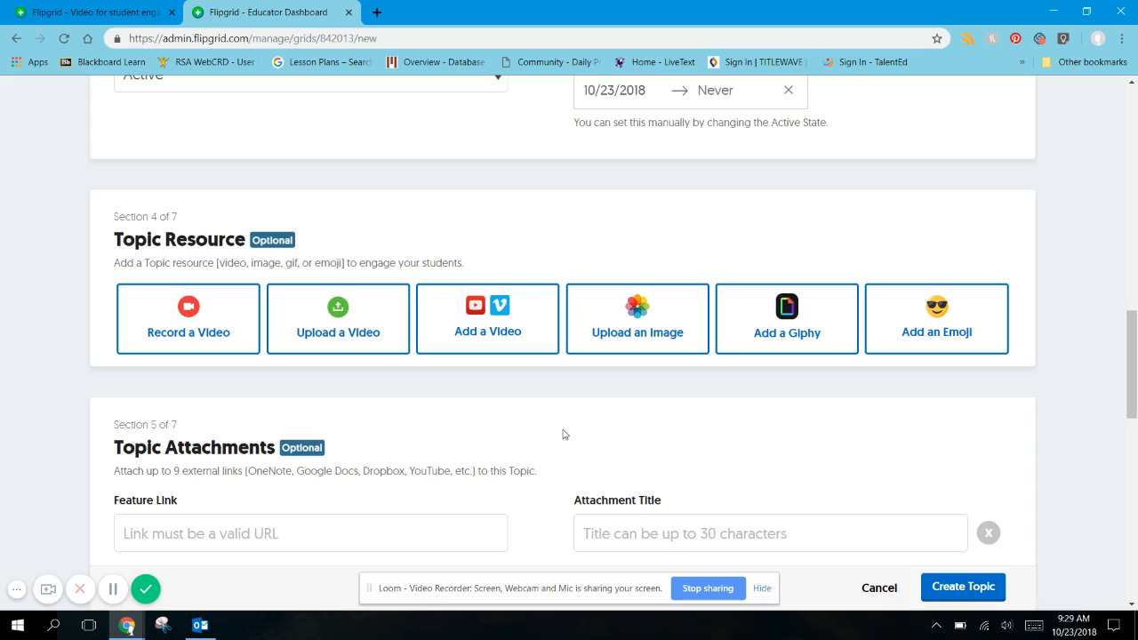
pyautogui.scroll(-2, 563, 434)
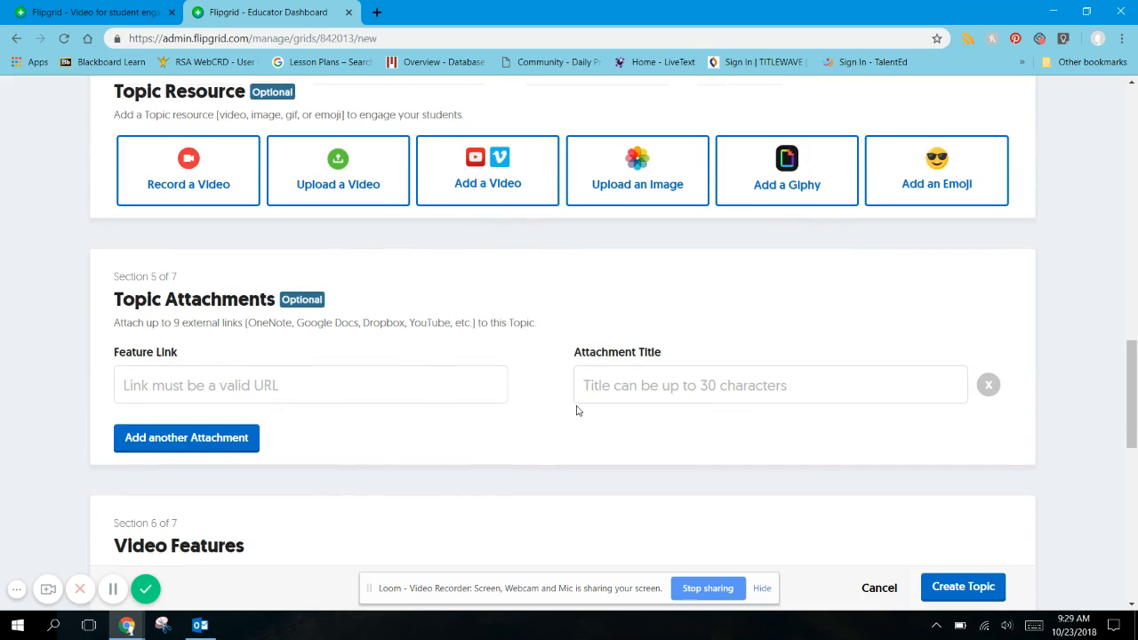
pyautogui.scroll(-4, 613, 415)
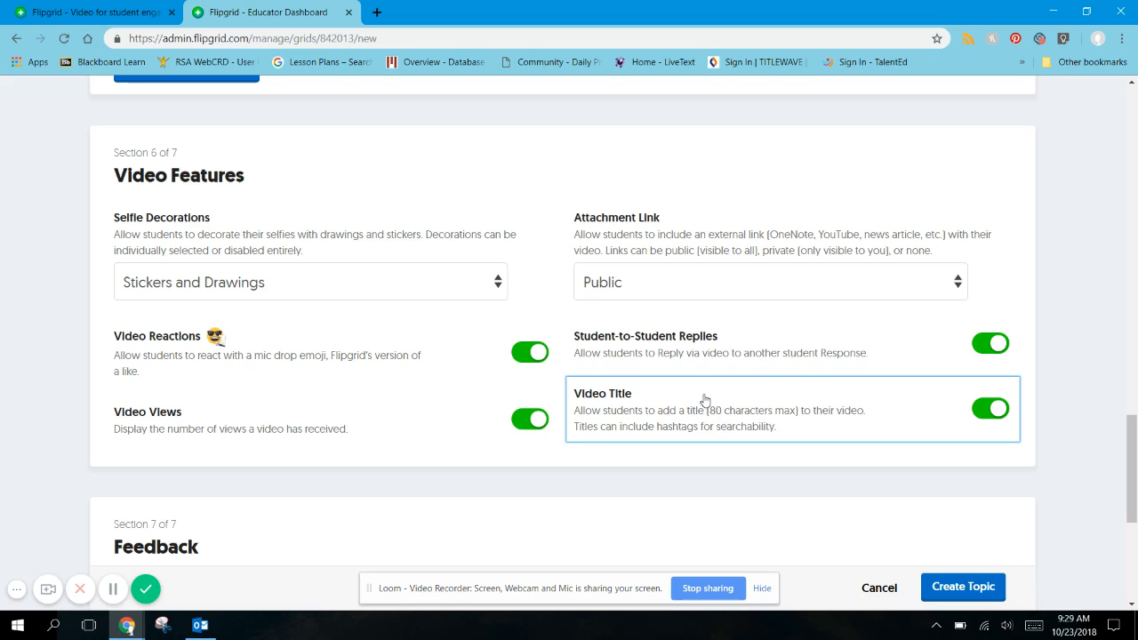
pyautogui.scroll(-3, 706, 399)
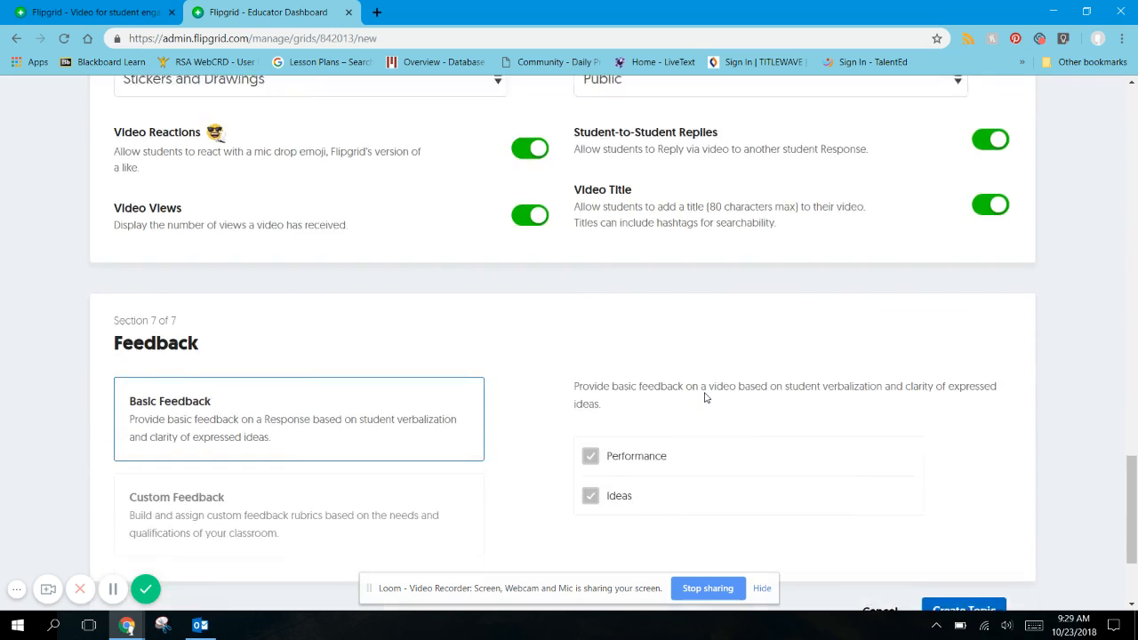
pyautogui.scroll(-1, 705, 399)
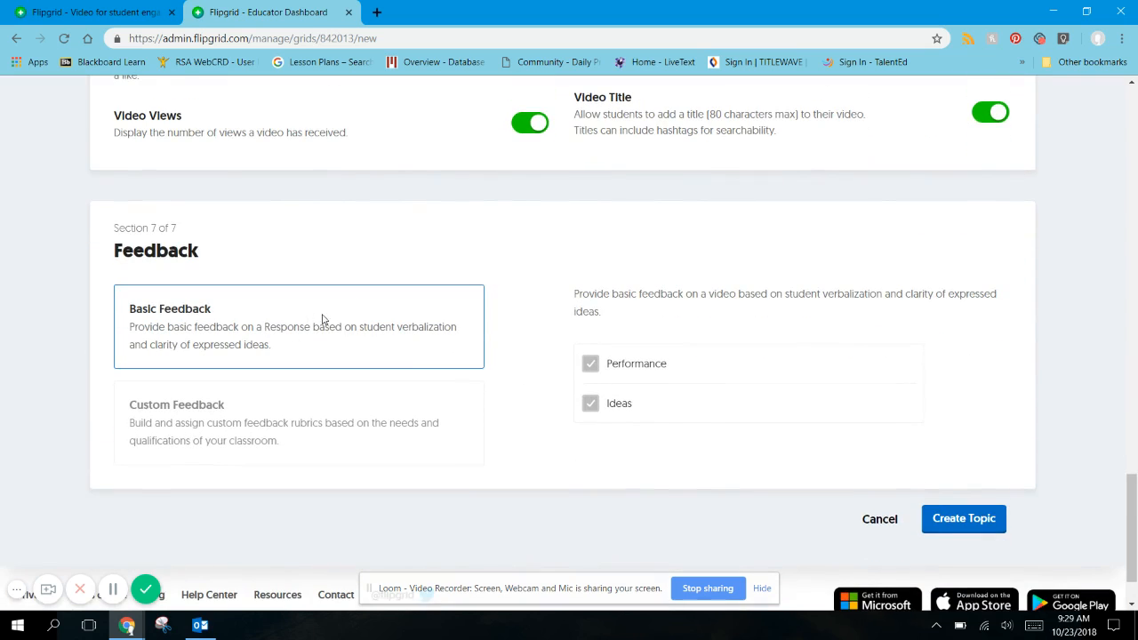
# - Create the Book Talks! topic and dismiss the confirmation with its share links
pyautogui.click(964, 519)
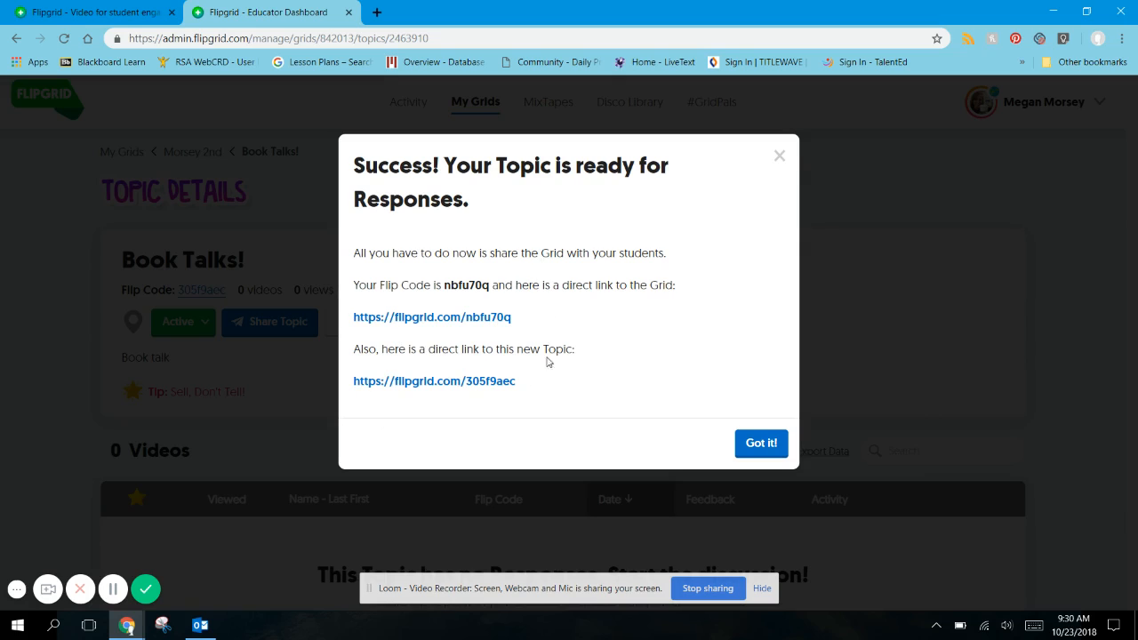
pyautogui.click(758, 450)
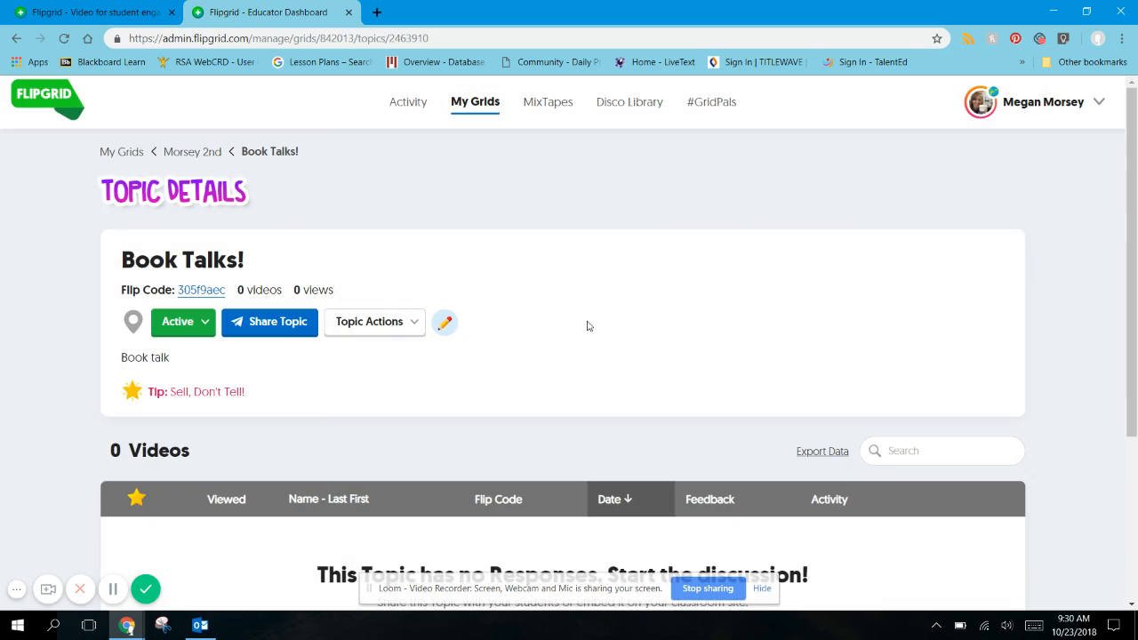
# - Examine the details page of the new Book Talks! topic, including its video response list
pyautogui.scroll(-1, 658, 297)
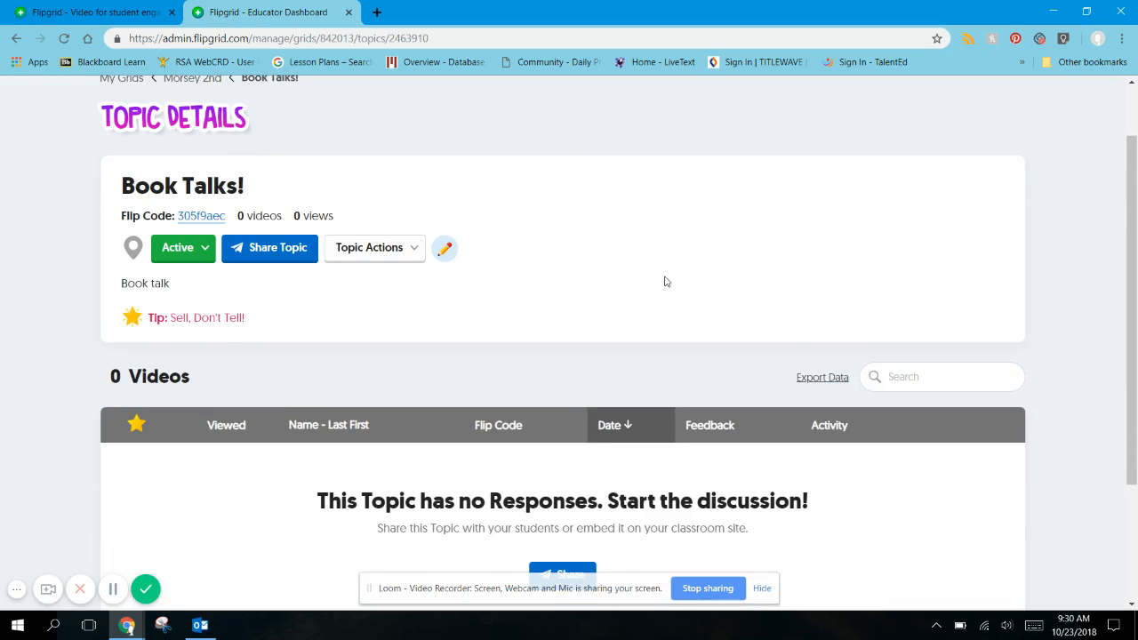
pyautogui.scroll(-1, 666, 281)
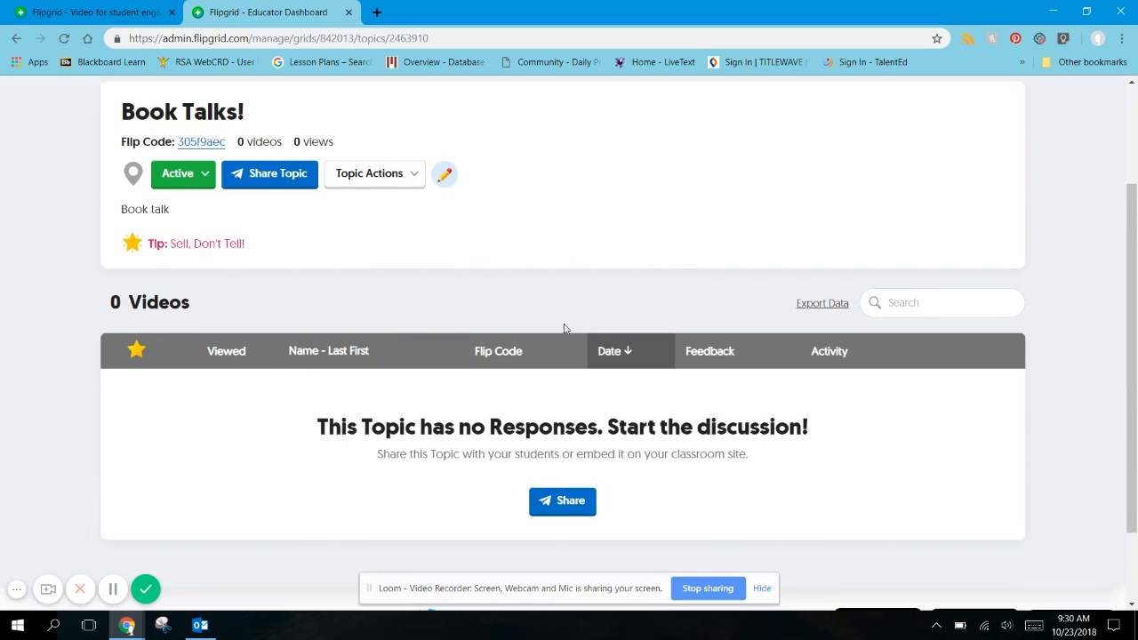
pyautogui.scroll(1, 601, 248)
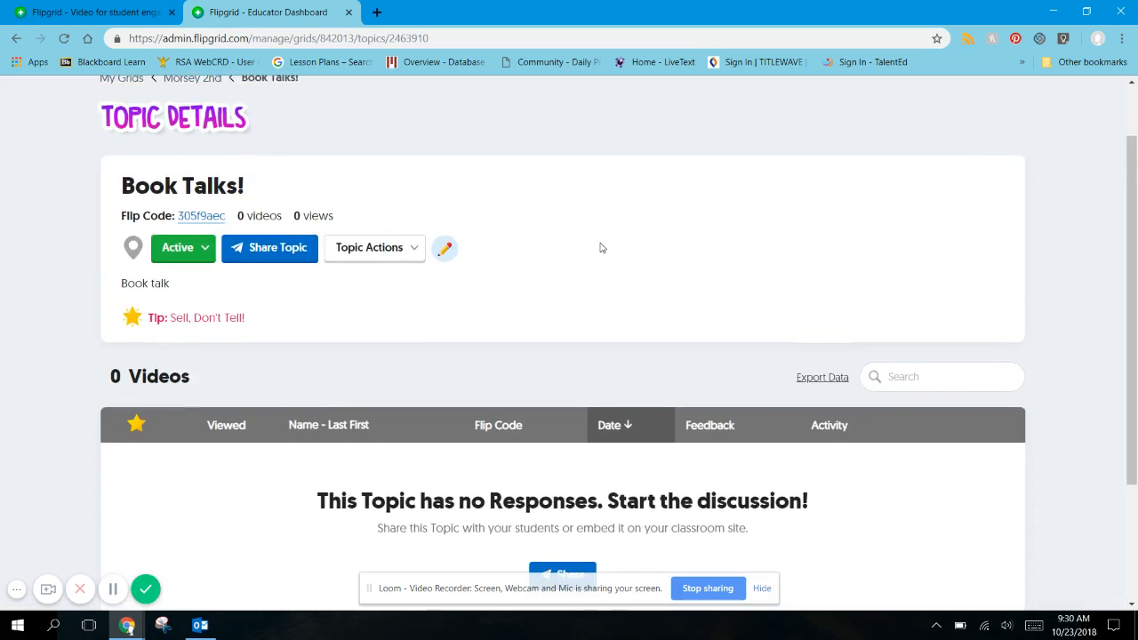
pyautogui.scroll(1, 601, 247)
pyautogui.scroll(-1, 605, 249)
pyautogui.scroll(-2, 609, 251)
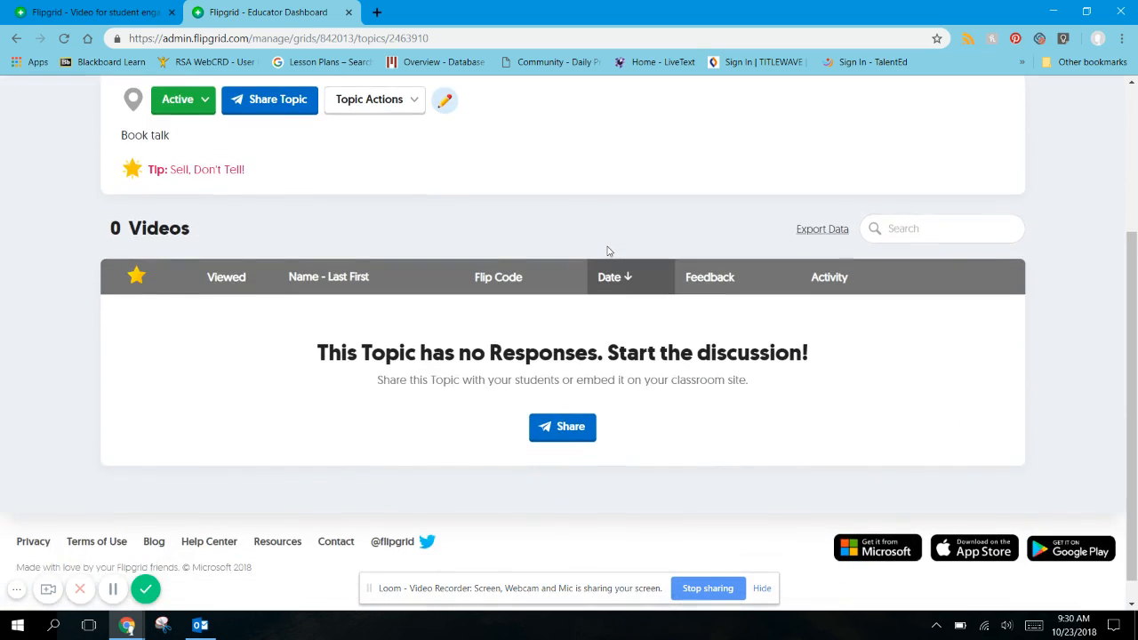
pyautogui.scroll(3, 609, 250)
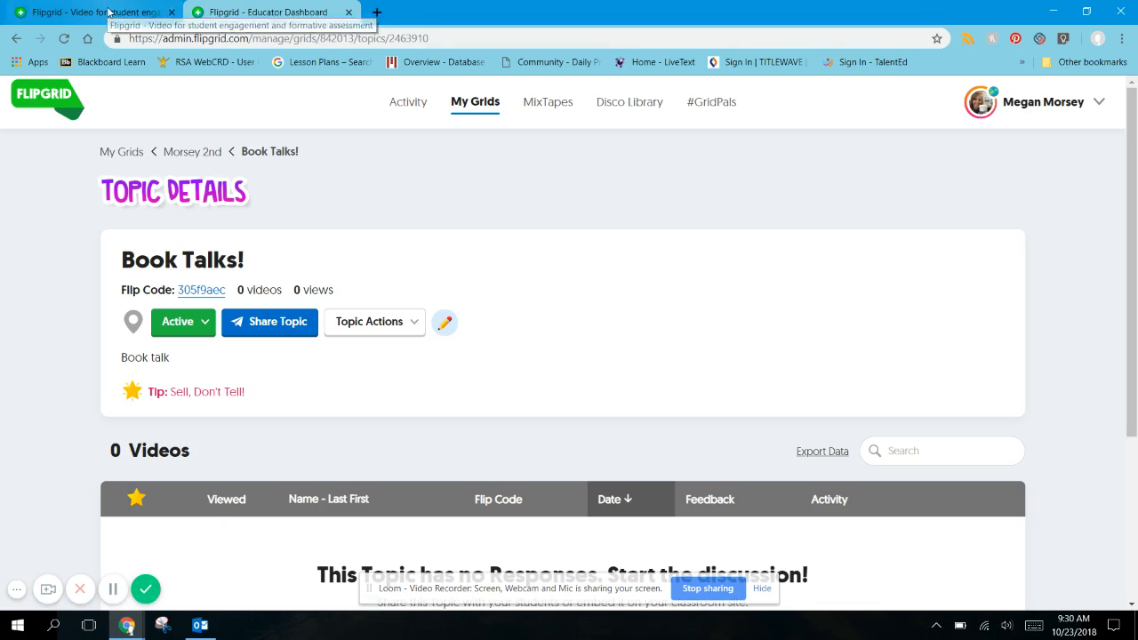
# - Copy the Flip Code of the Book Talks! topic
pyautogui.click(106, 12)
pyautogui.click(267, 11)
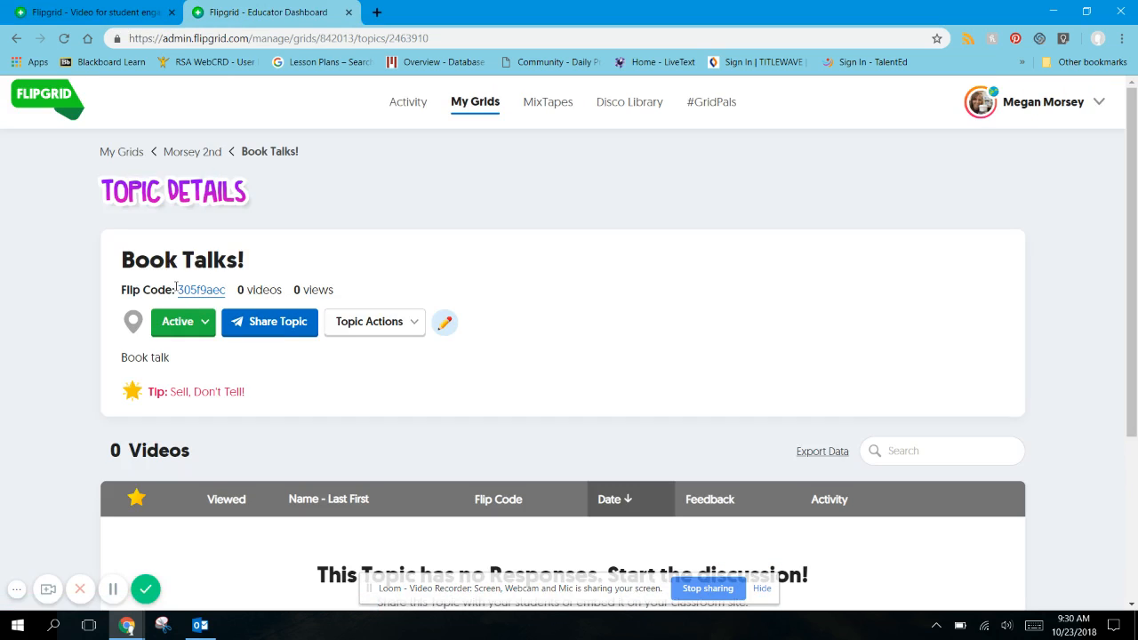
pyautogui.moveTo(176, 287); pyautogui.dragTo(225, 296)
pyautogui.hotkey('ctrl', 'c')
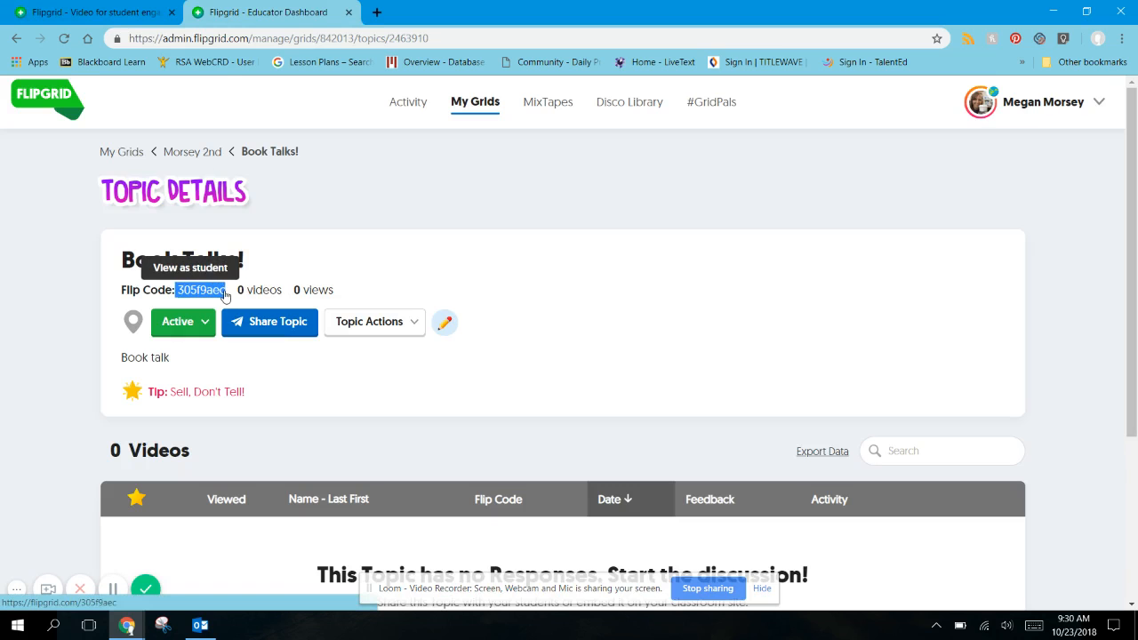
# - Go to the Flipgrid home page and submit the copied Flip Code to reach the topic as a student
pyautogui.click(89, 12)
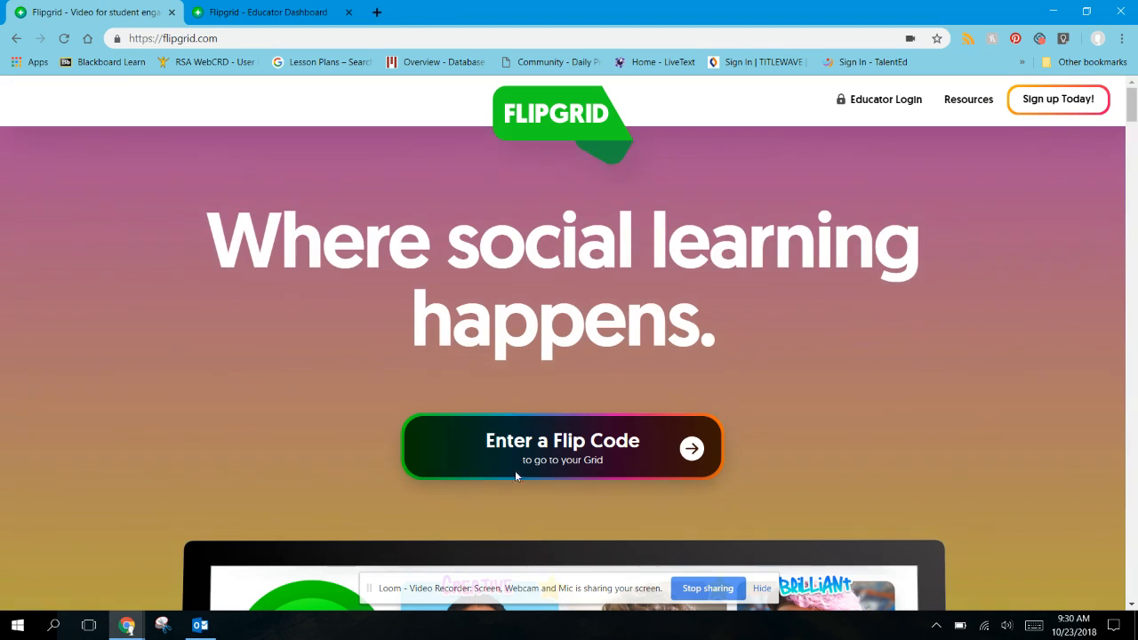
pyautogui.click(691, 448)
pyautogui.click(697, 127)
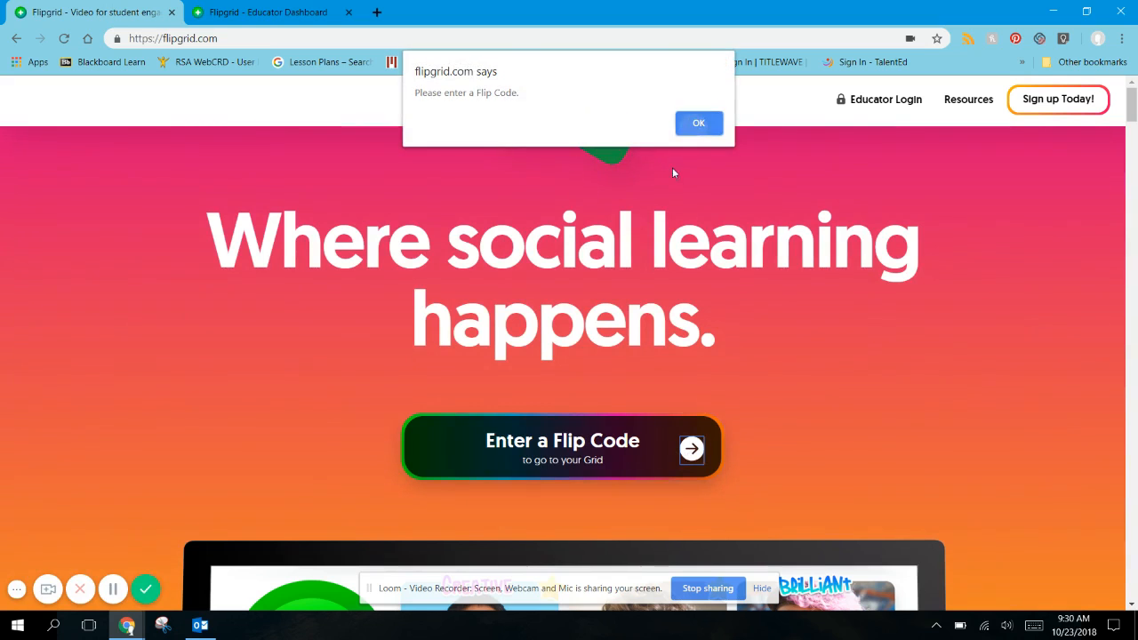
pyautogui.click(578, 443)
pyautogui.hotkey('ctrl', 'v')
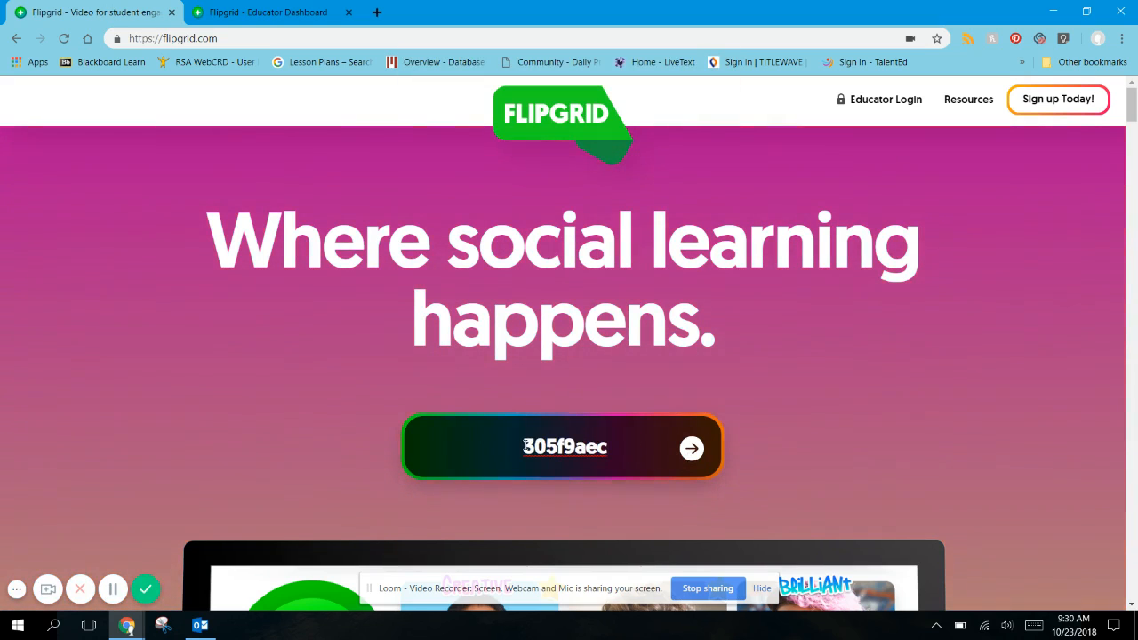
pyautogui.click(691, 449)
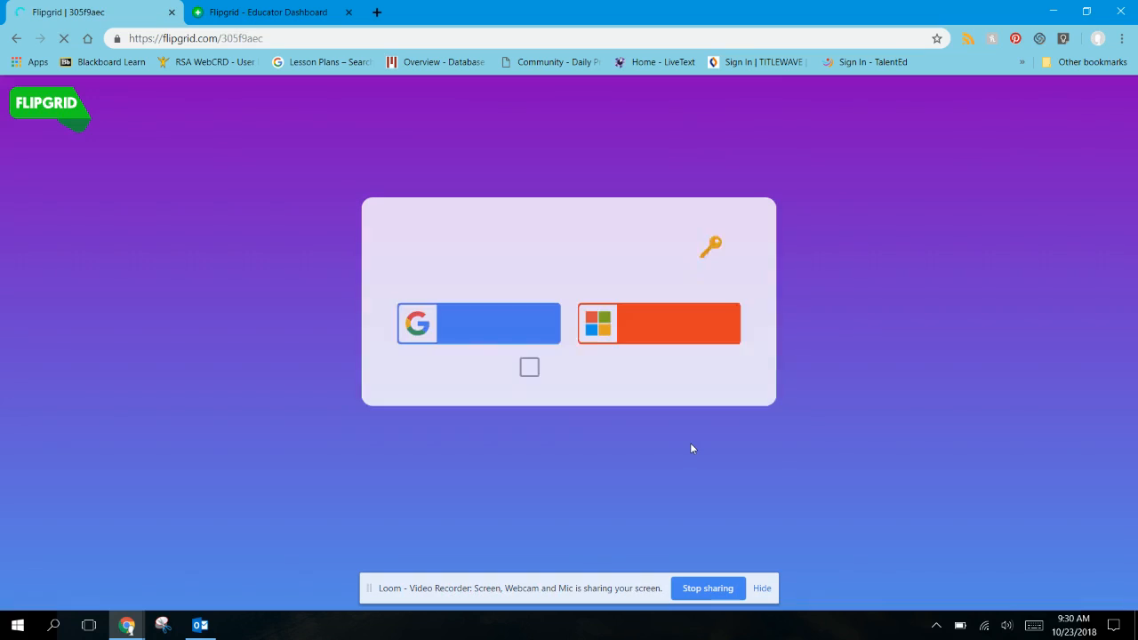
# - Sign in to the topic through Google with the school email account
pyautogui.click(493, 326)
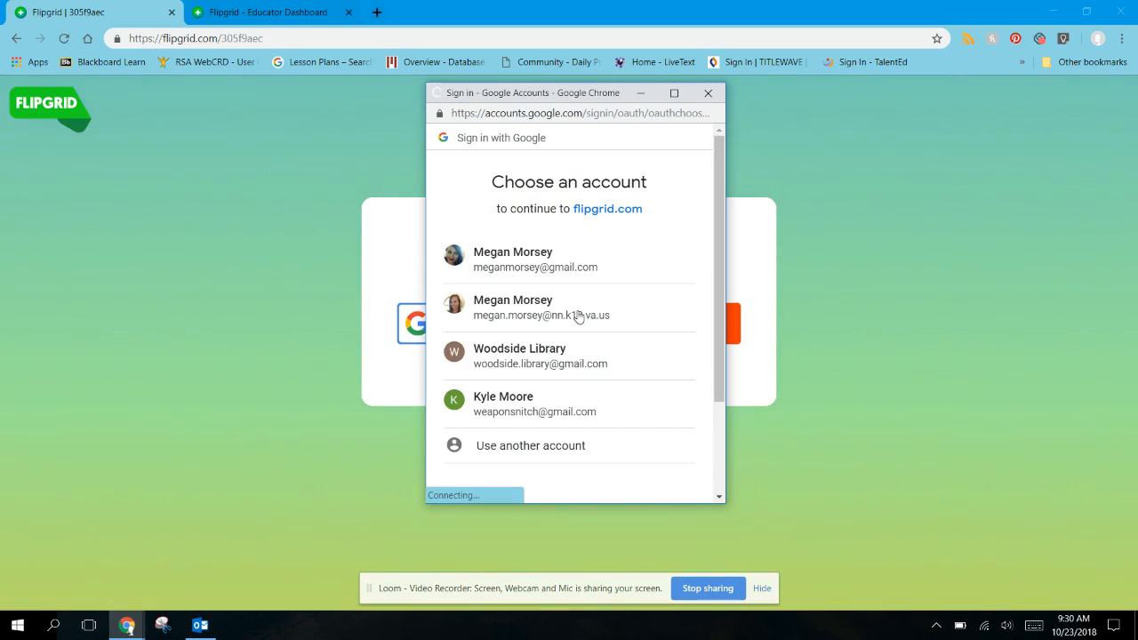
pyautogui.click(514, 306)
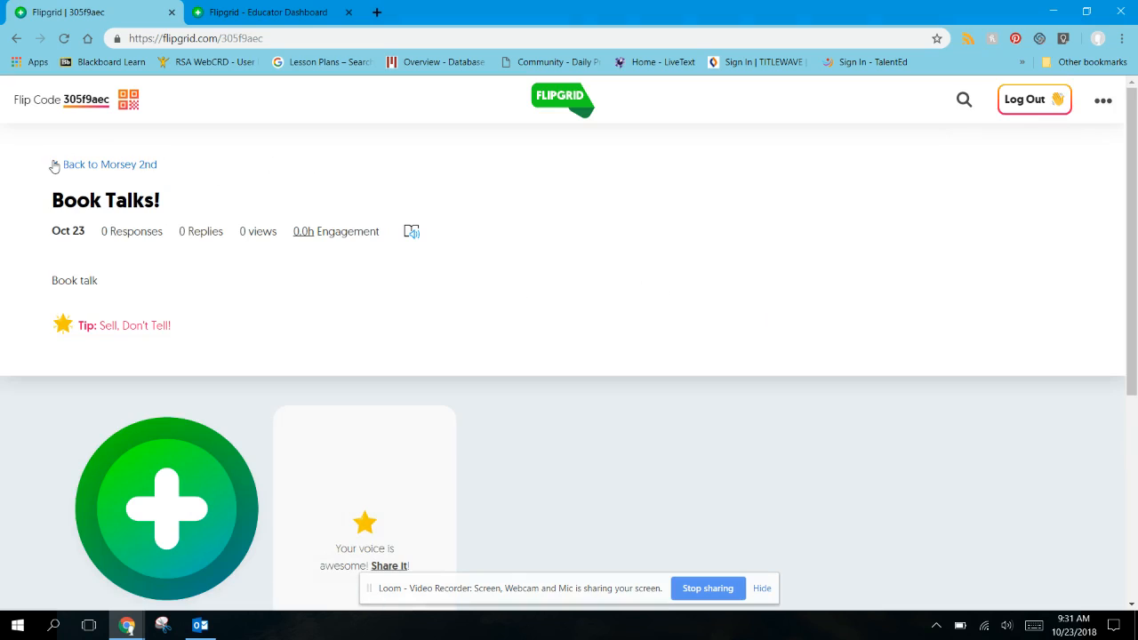
# - Open the video response recorder in the student view of Book Talks! and close it without recording
pyautogui.scroll(-1, 744, 348)
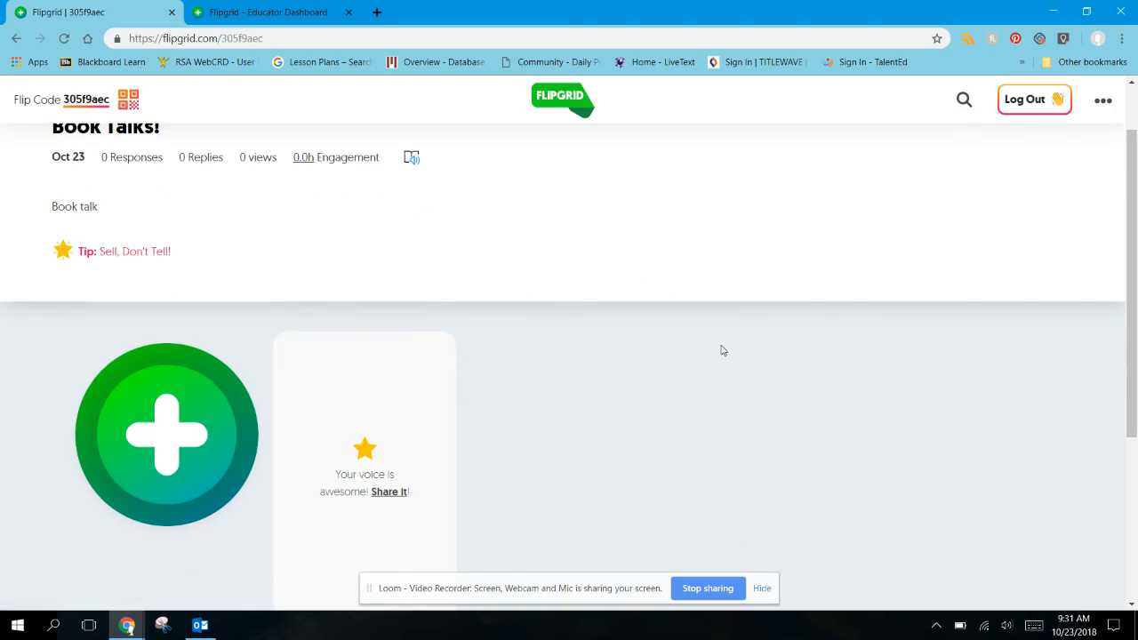
pyautogui.click(167, 440)
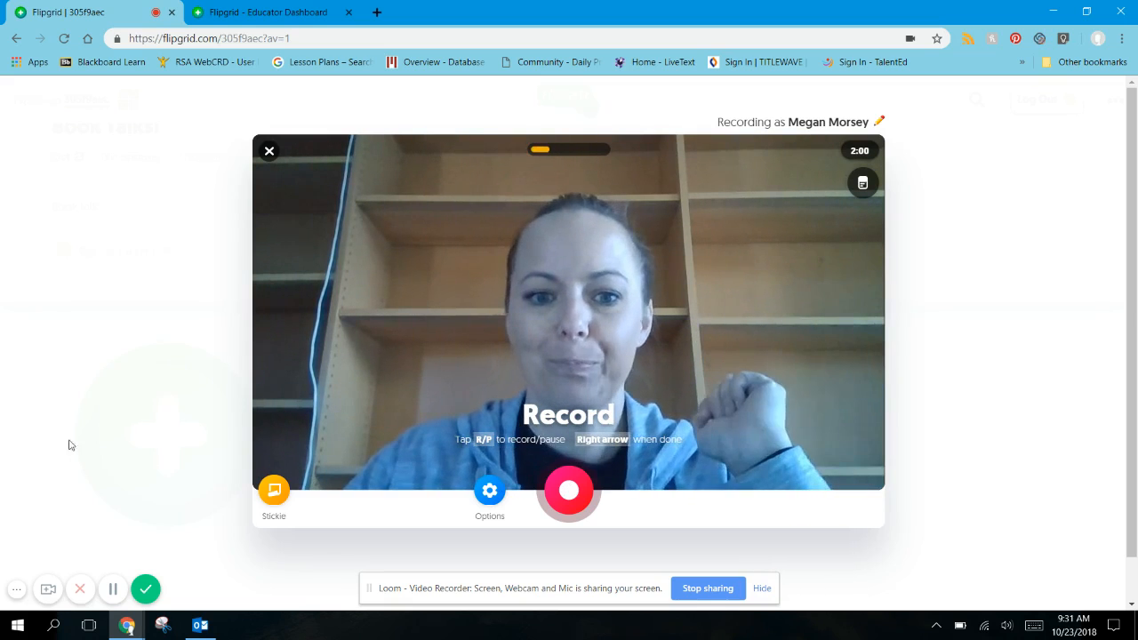
pyautogui.click(269, 151)
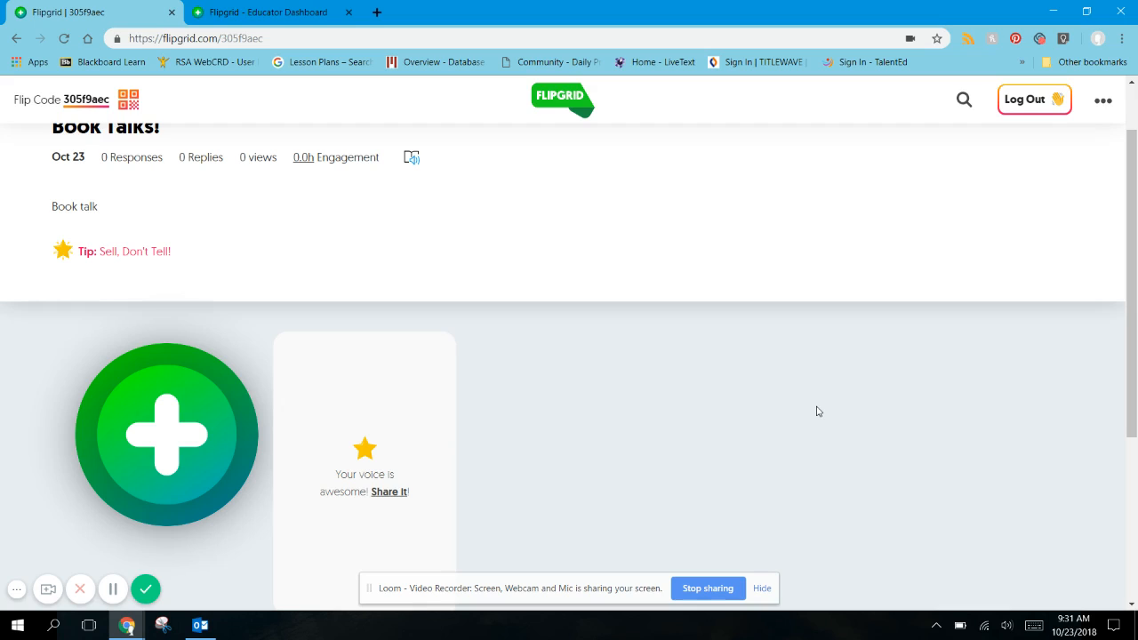
pyautogui.scroll(2, 820, 412)
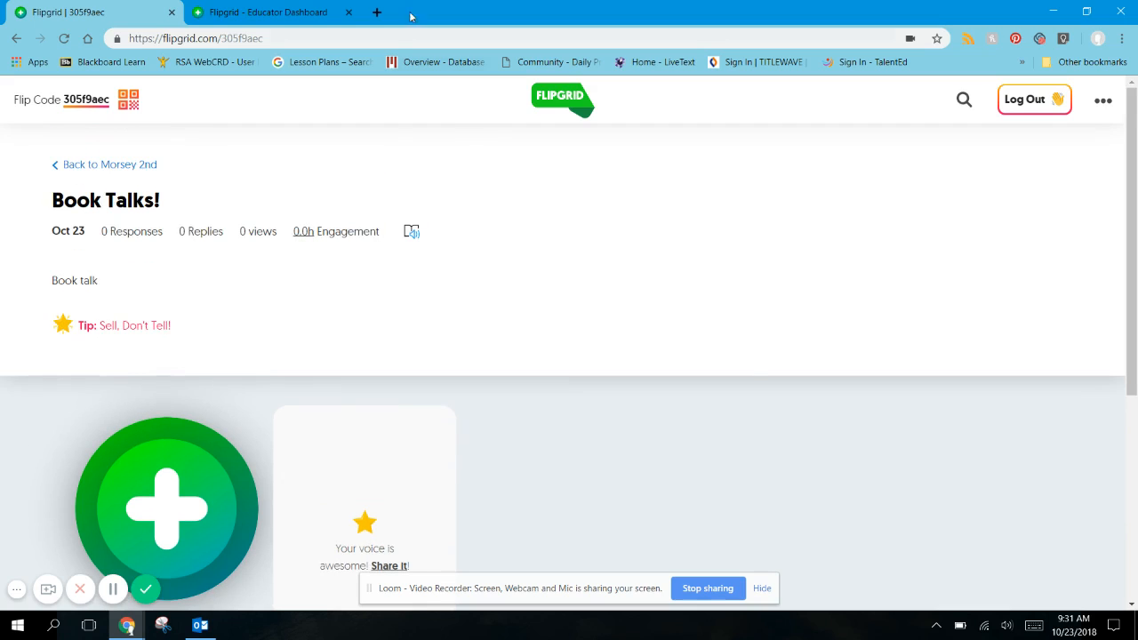
# - Return to the educator dashboard and open the existing Book Talks grid from the list of grids
pyautogui.click(302, 12)
pyautogui.scroll(-1, 772, 356)
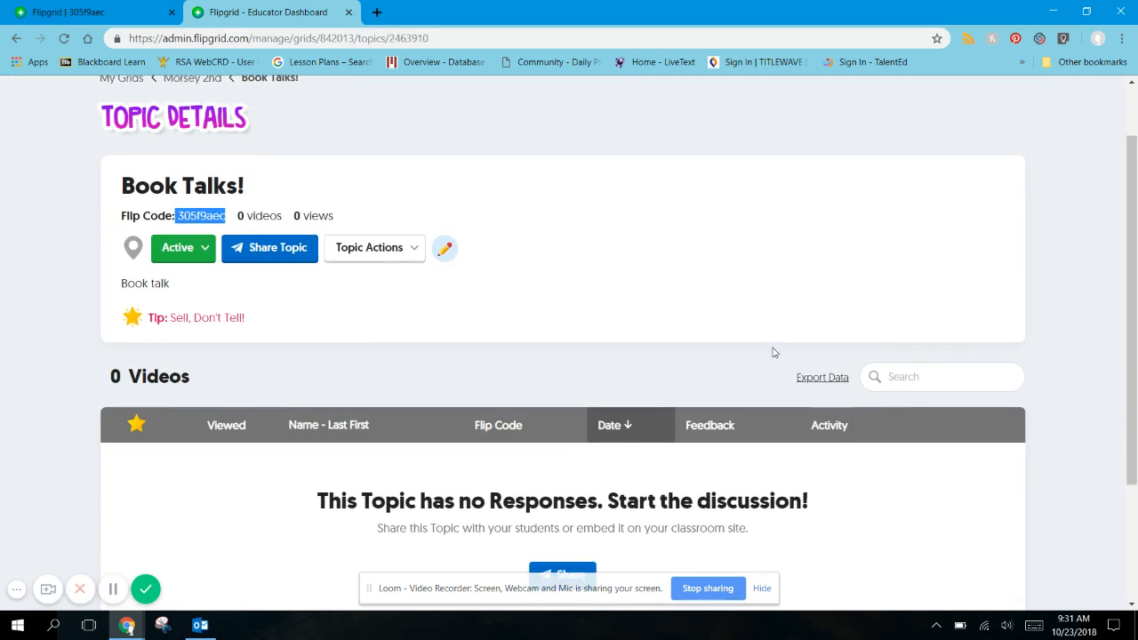
pyautogui.scroll(1, 772, 356)
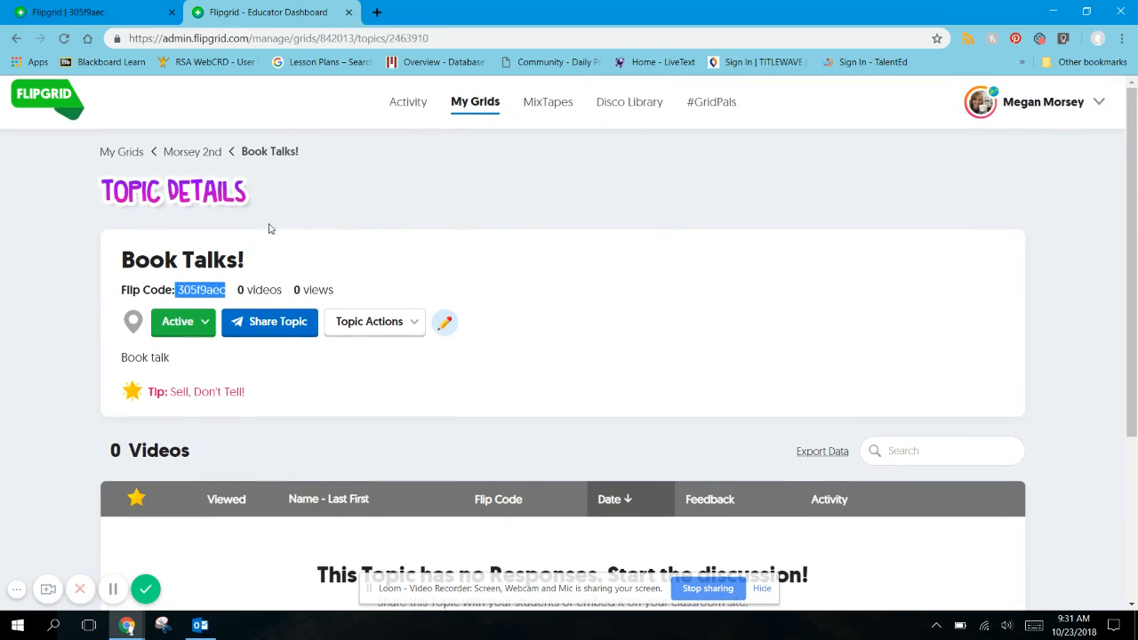
pyautogui.click(136, 153)
pyautogui.scroll(-2, 287, 453)
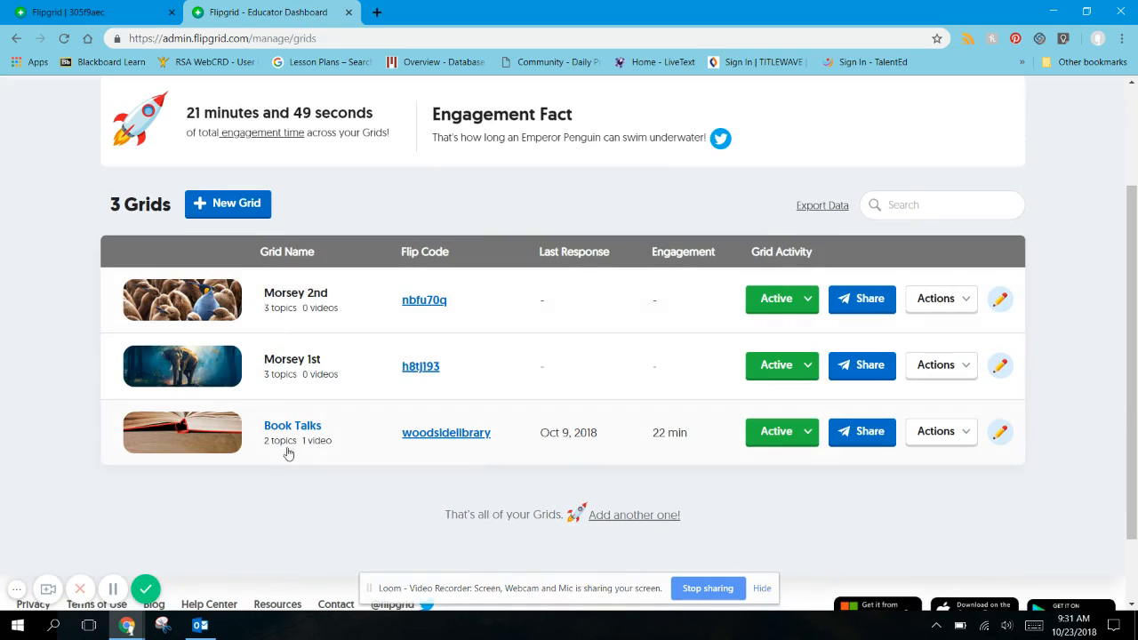
pyautogui.click(282, 428)
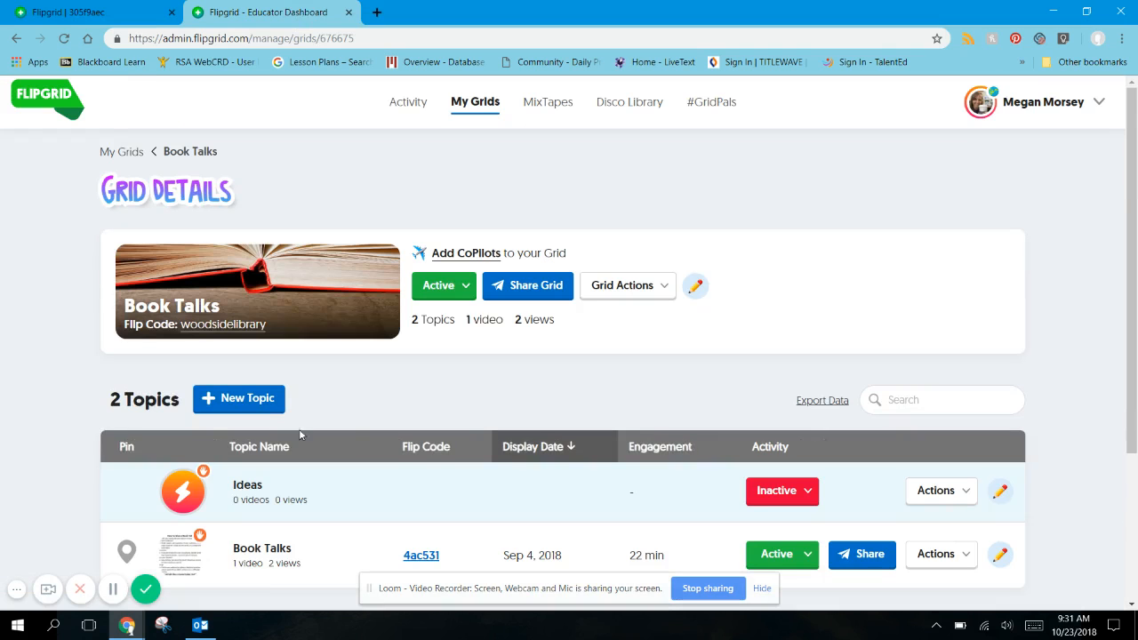
# - Open the grid's Book Talks topic and examine its instruction image, description, tip and submitted video
pyautogui.scroll(-1, 587, 403)
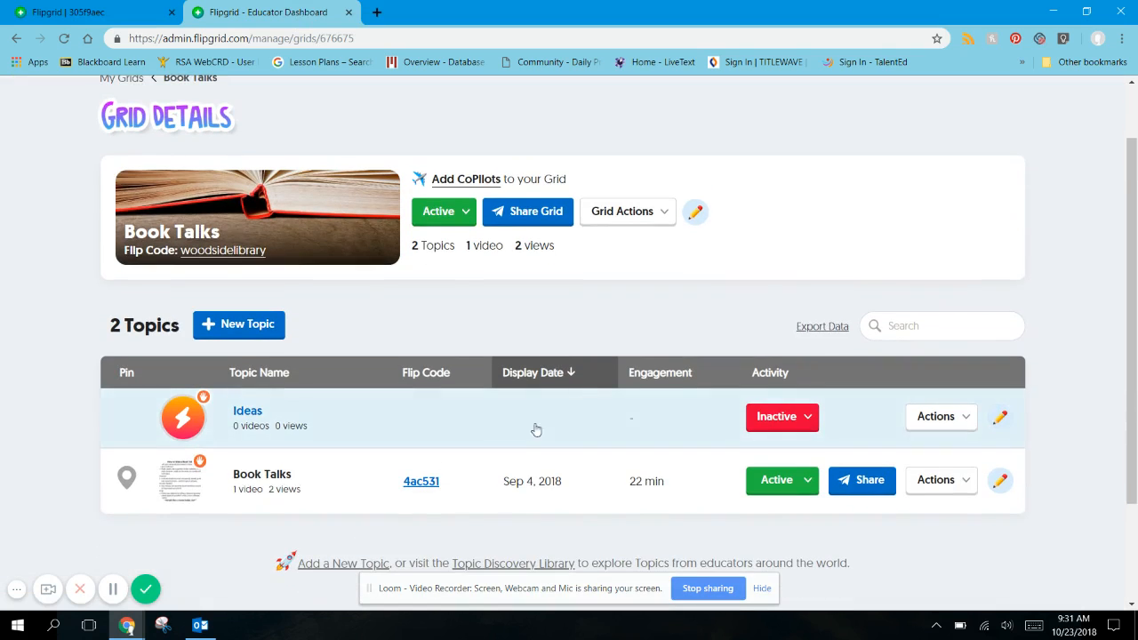
pyautogui.click(253, 474)
pyautogui.scroll(-3, 267, 463)
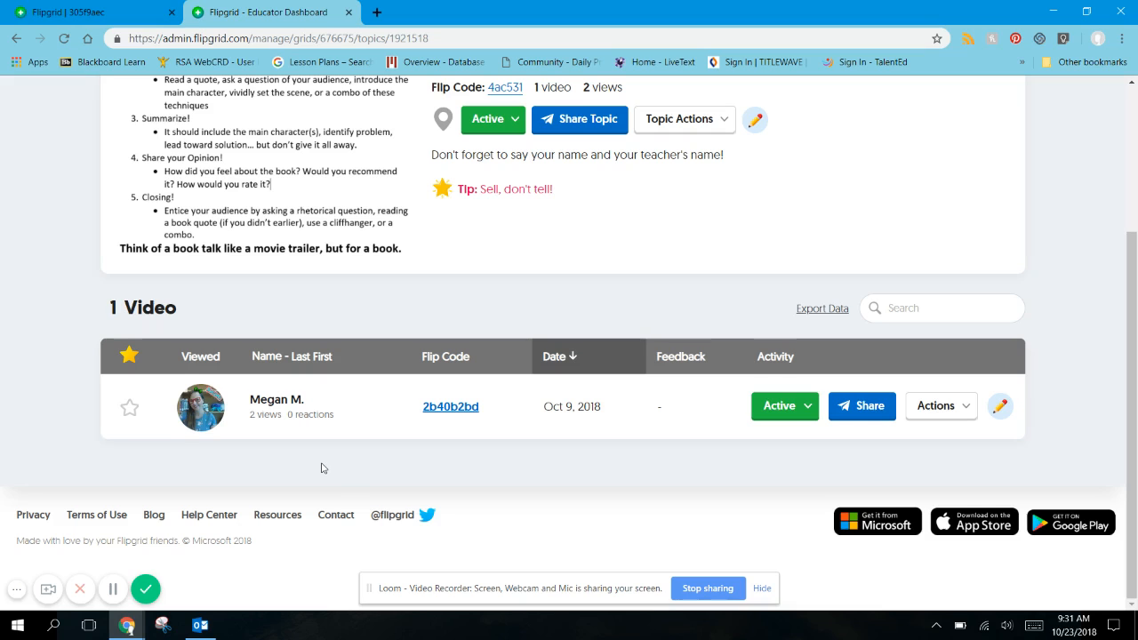
pyautogui.scroll(1, 323, 468)
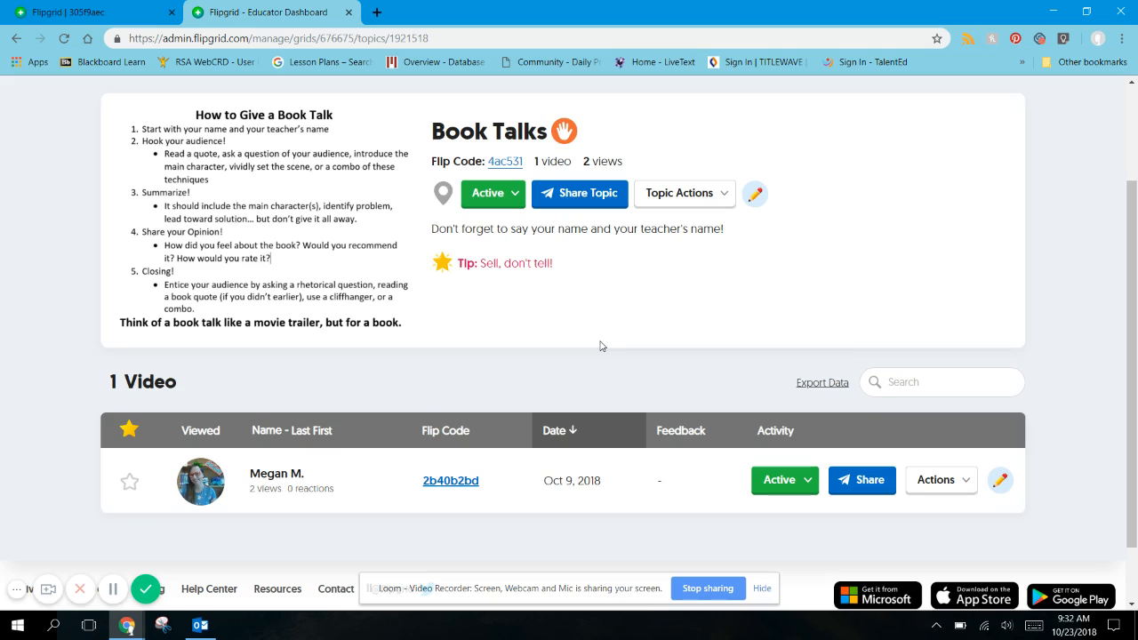
pyautogui.scroll(1, 600, 346)
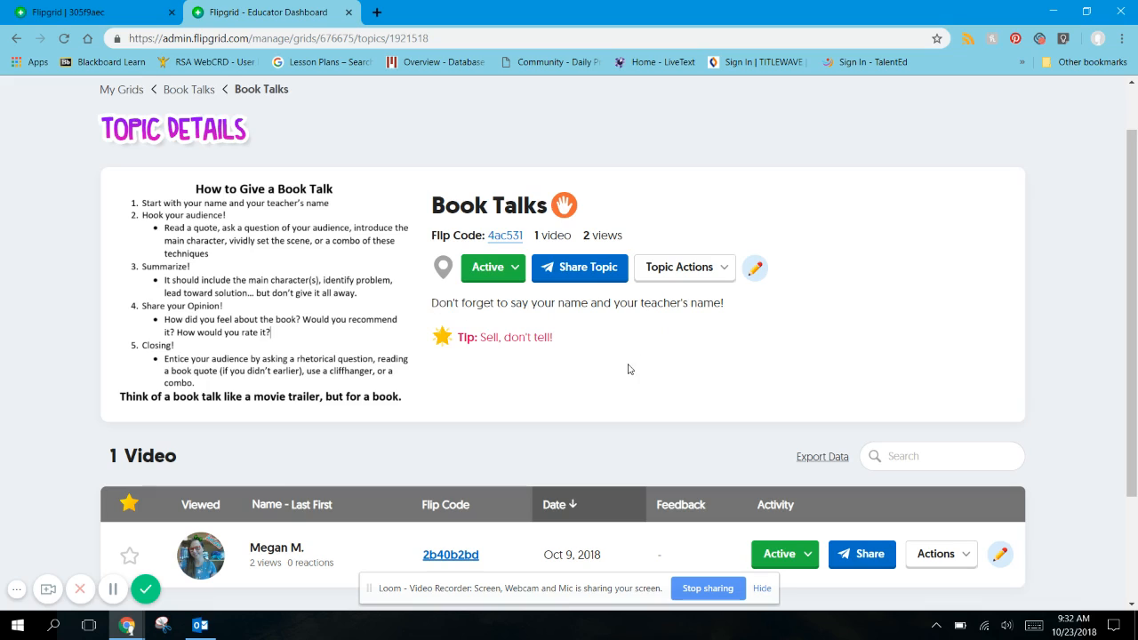
pyautogui.scroll(-1, 628, 366)
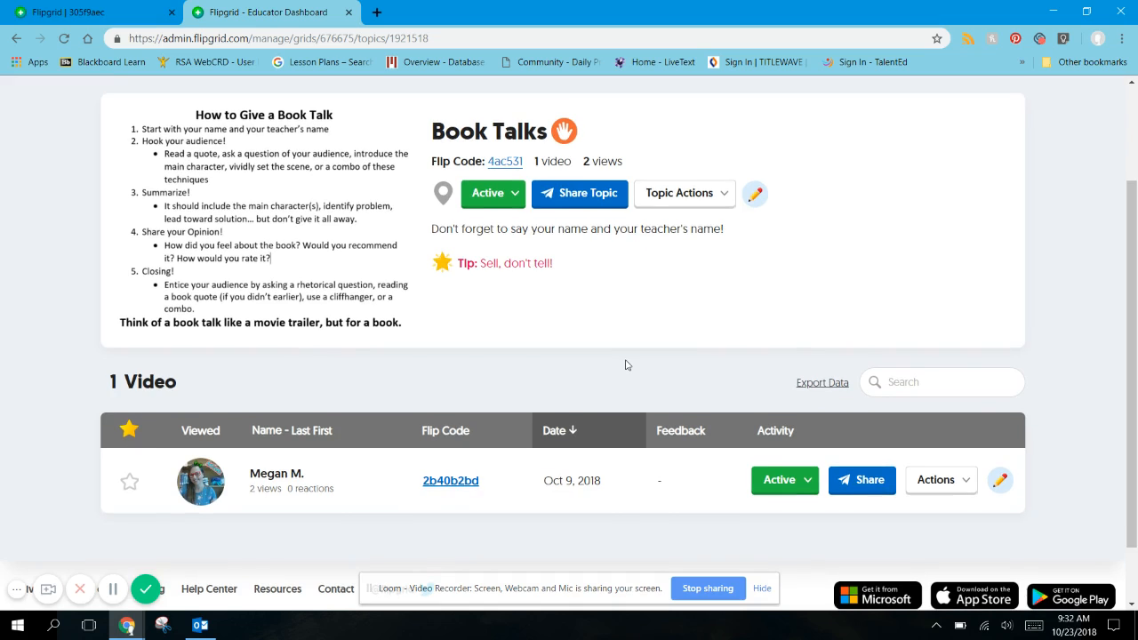